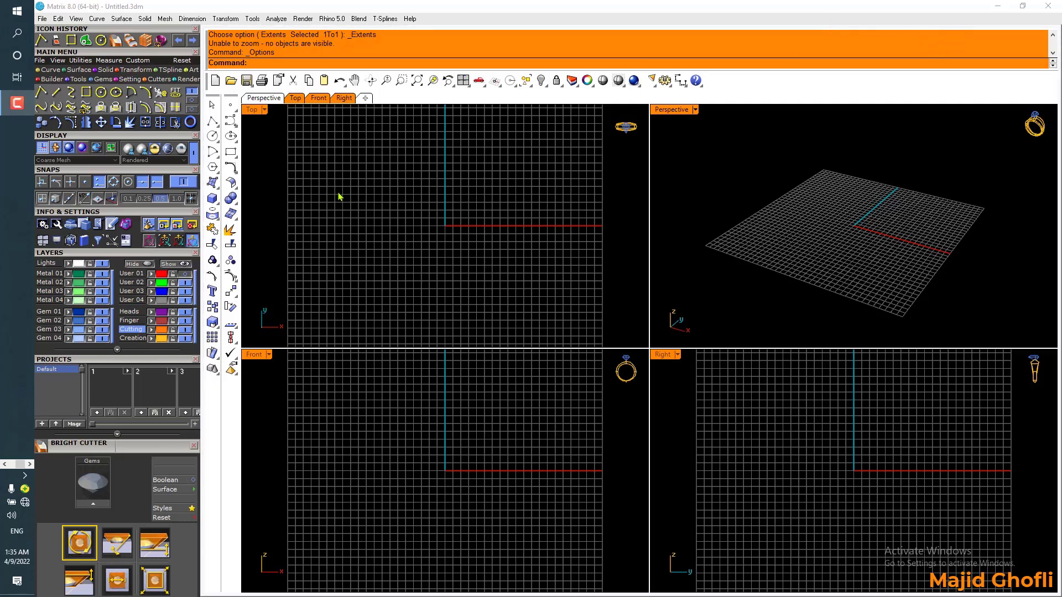
# Show the Surface tool icons in the Main Menu panel
pyautogui.click(81, 71)
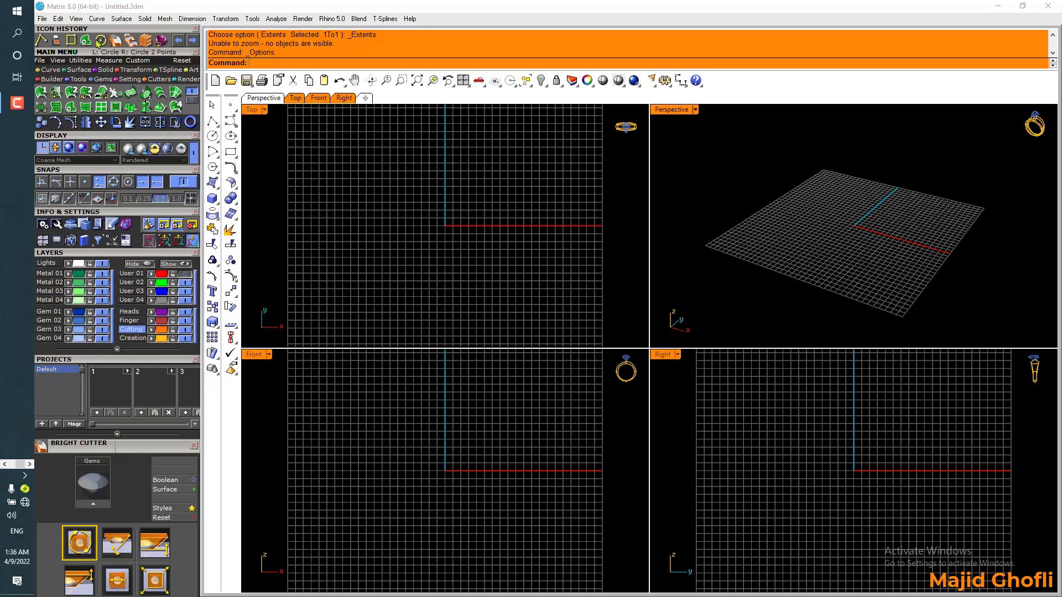
# Draw a circle centred at the origin with diameter 15.834
pyautogui.click(99, 43)
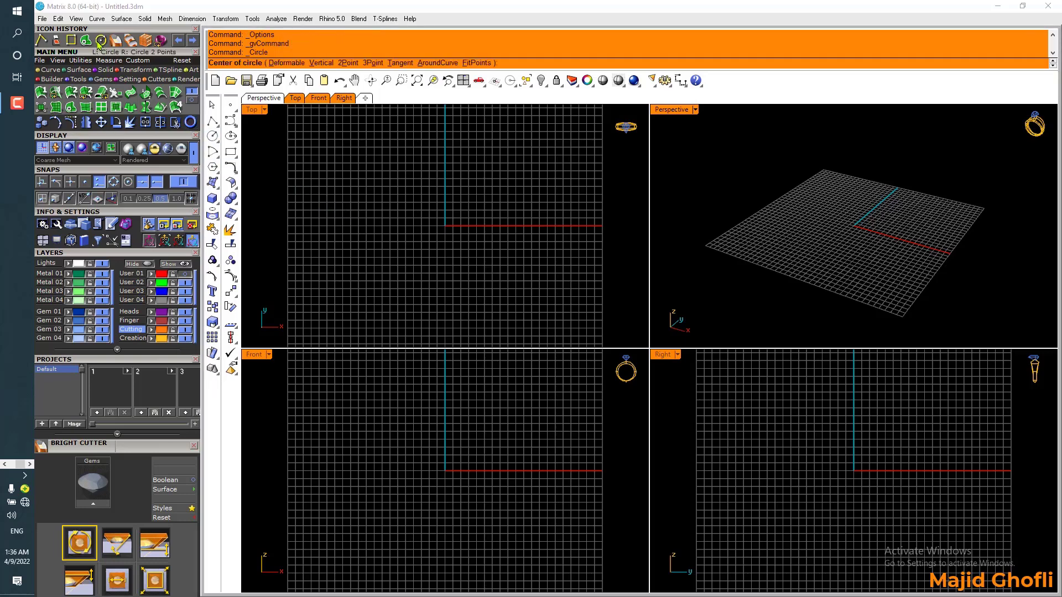
pyautogui.write('0')
pyautogui.press('Return')
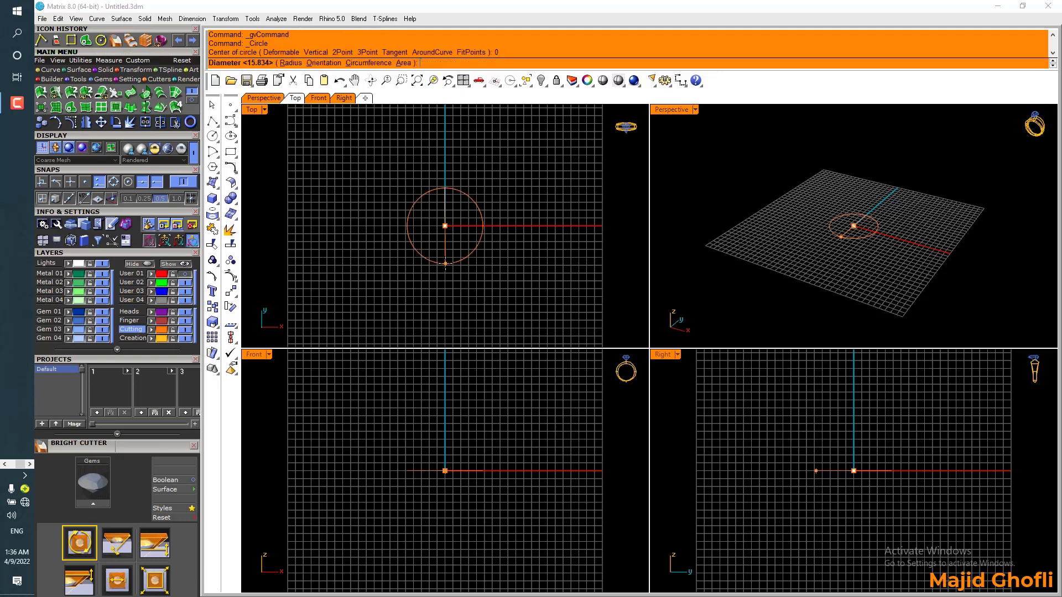
pyautogui.click(444, 176)
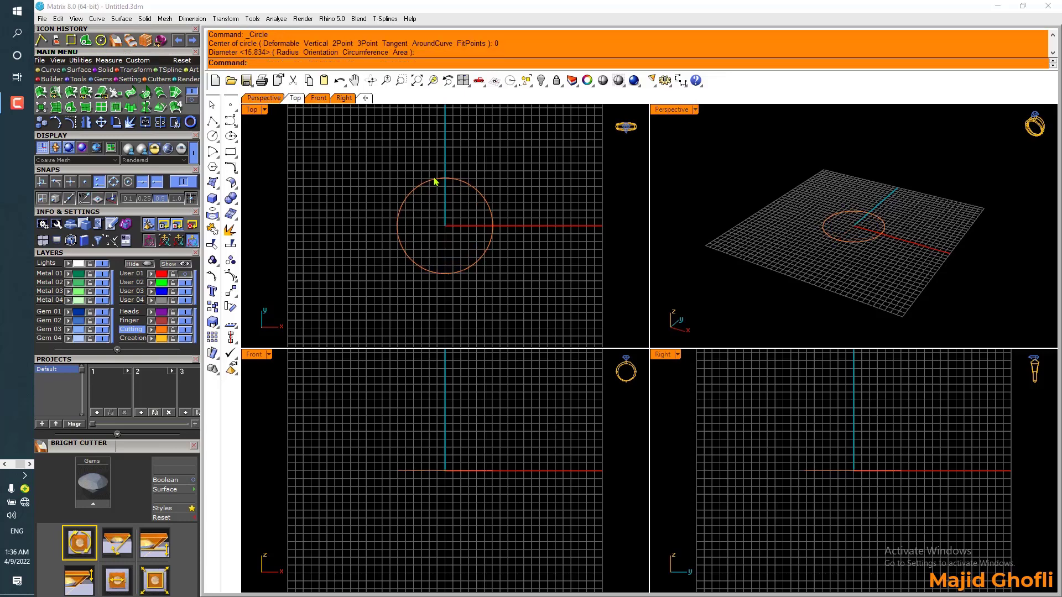
# Fill the circle with a planar surface, then delete the surface, keeping the circle
pyautogui.click(435, 182)
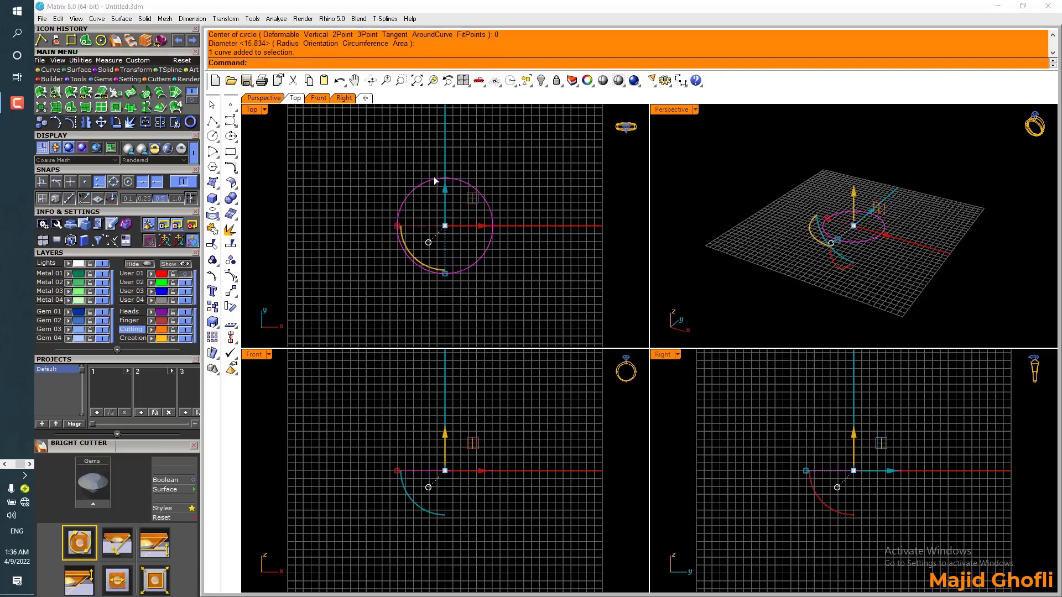
pyautogui.click(73, 108)
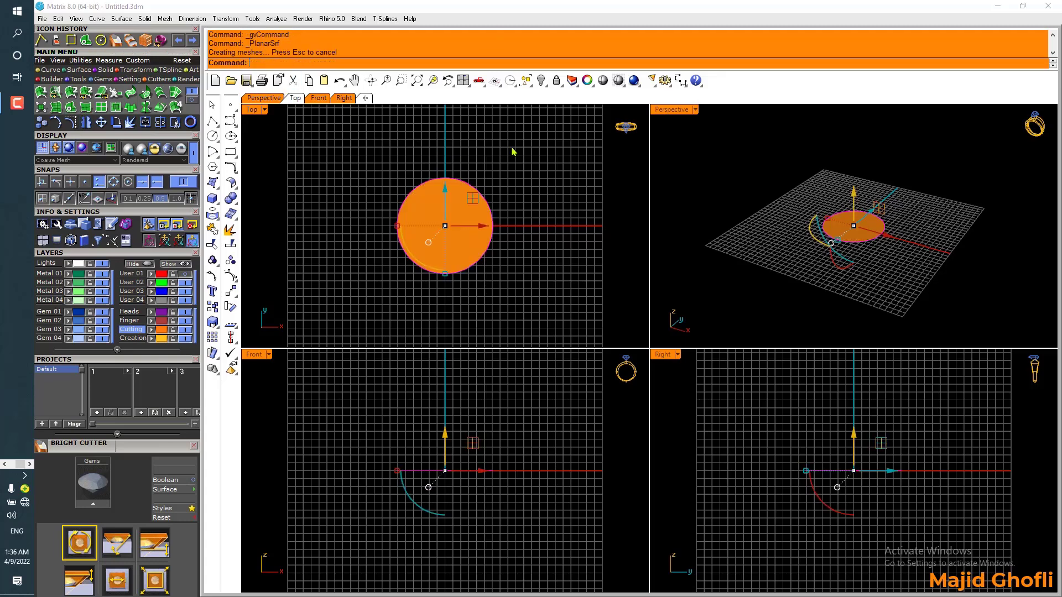
pyautogui.scroll(5, 884, 235)
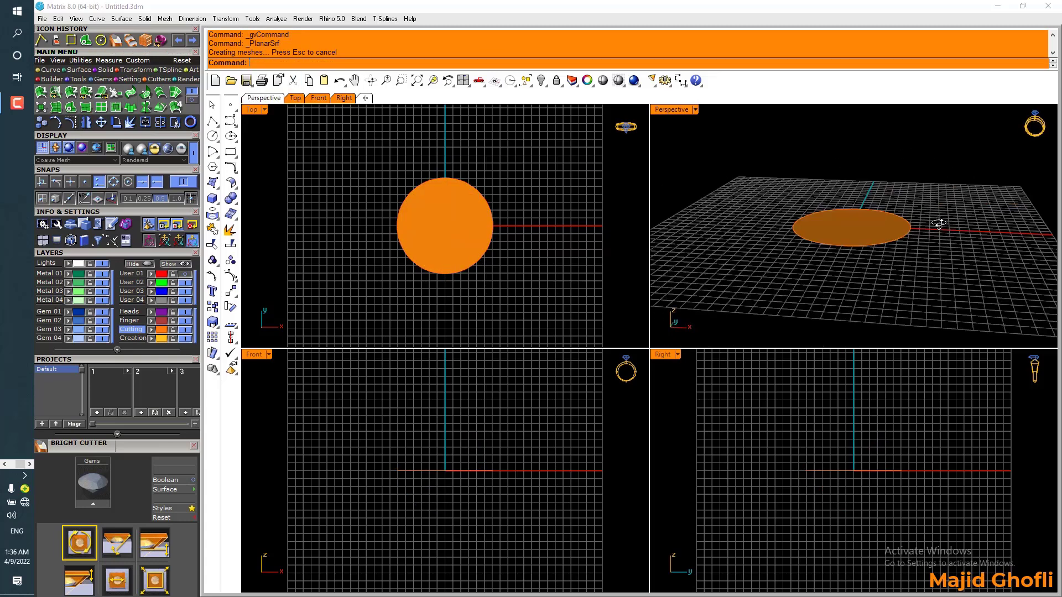
pyautogui.moveTo(921, 228); pyautogui.dragTo(873, 234, button='right')
pyautogui.click(872, 234)
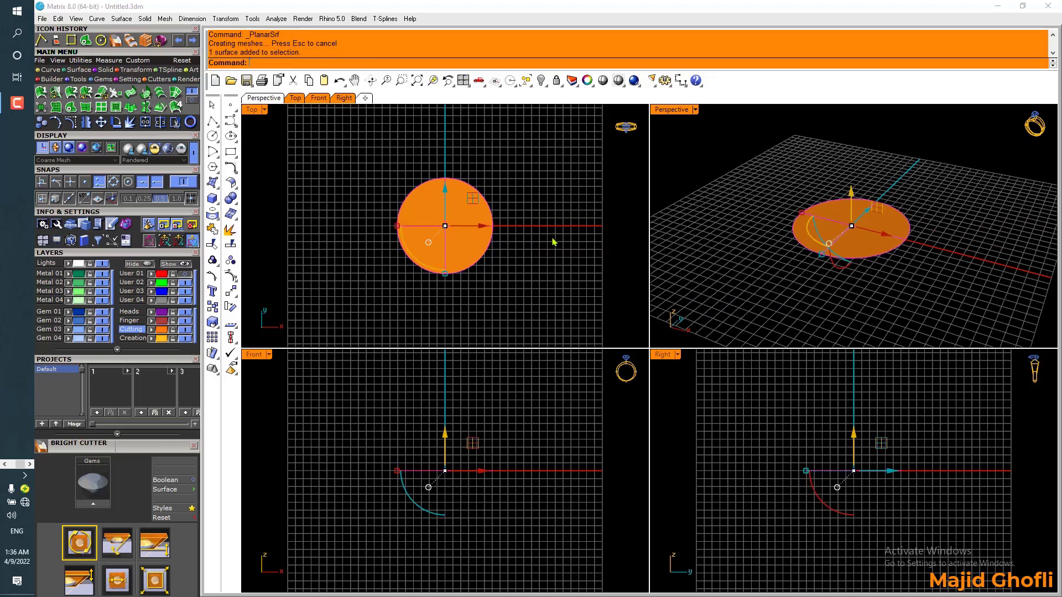
pyautogui.press('Delete')
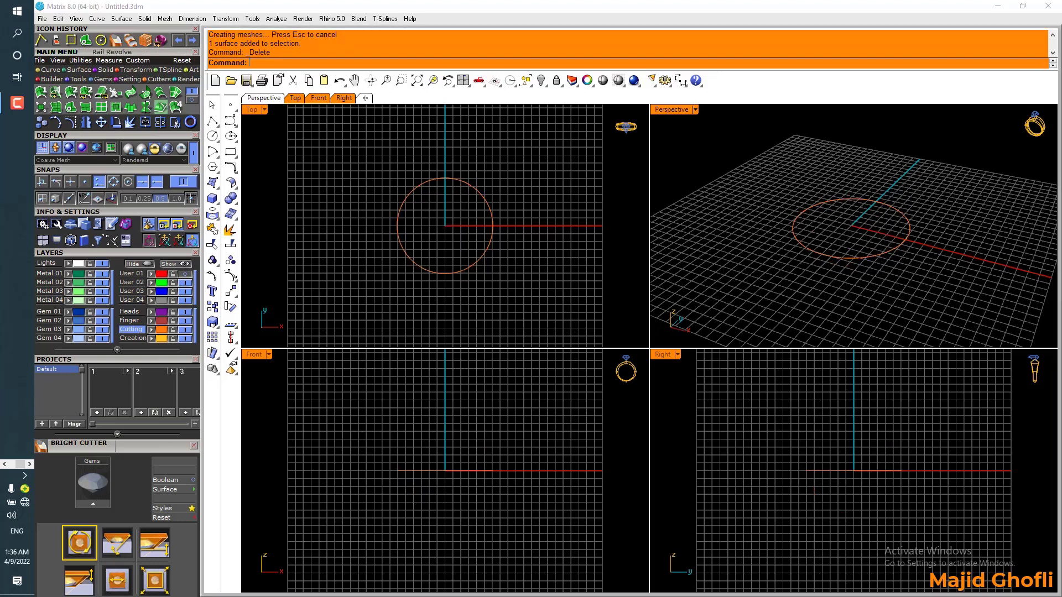
# Draw a rectangle below-right of the circle in the Top view
pyautogui.click(70, 40)
pyautogui.click(458, 247)
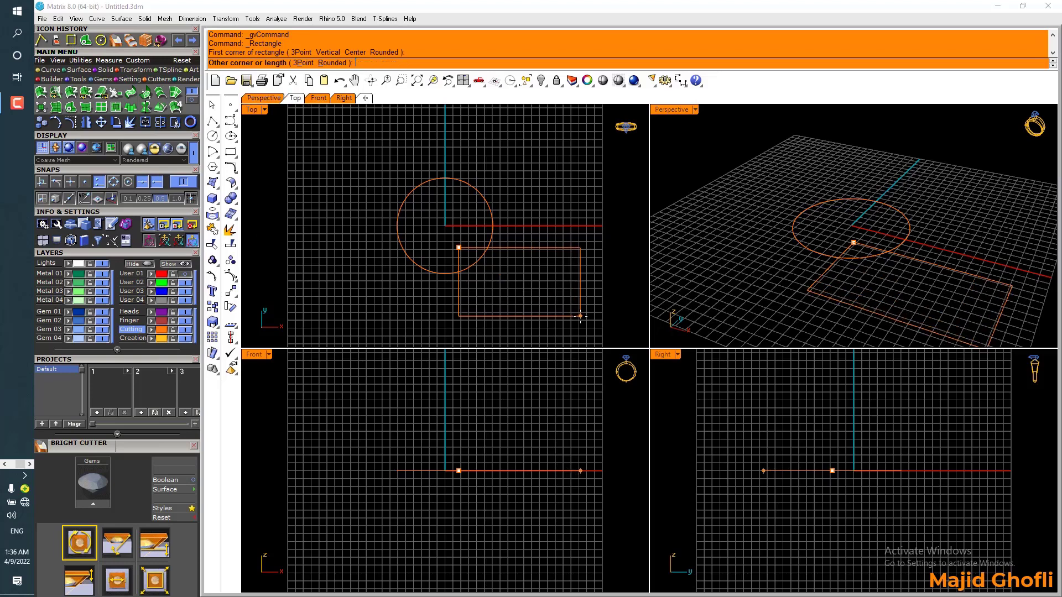
pyautogui.click(580, 317)
# Lift the rectangle's upper-right corner point upward out of the construction plane
pyautogui.click(572, 249)
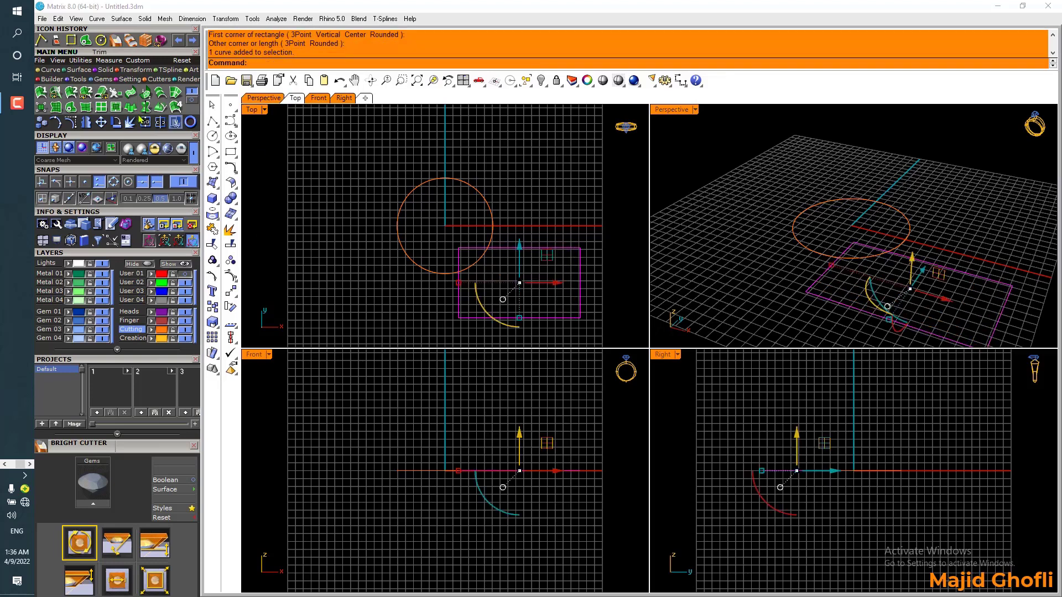
pyautogui.click(72, 122)
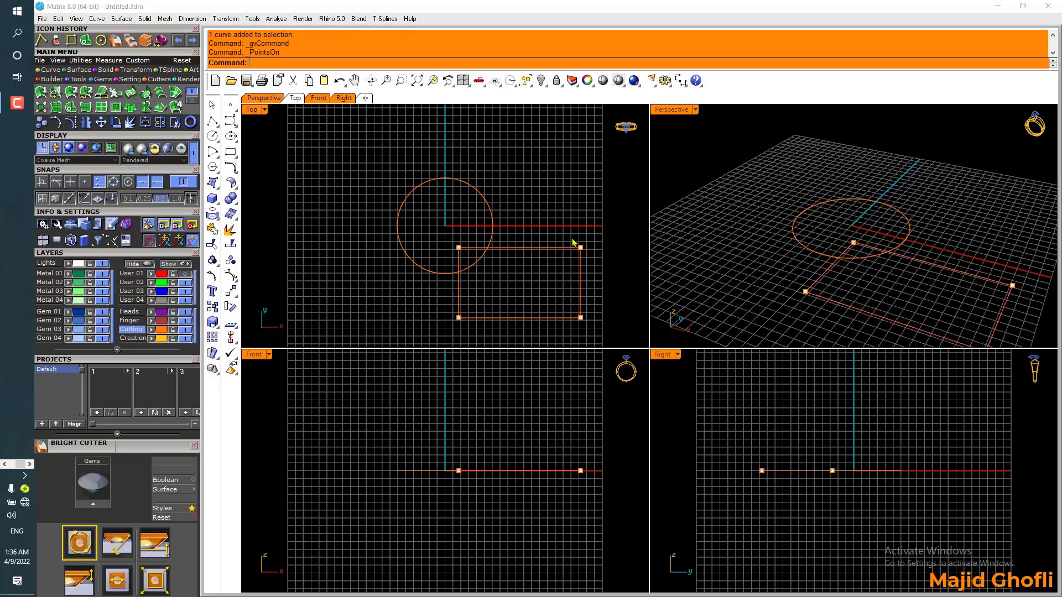
pyautogui.moveTo(565, 233); pyautogui.dragTo(607, 276)
pyautogui.moveTo(580, 436); pyautogui.dragTo(610, 418)
pyautogui.press('Escape')
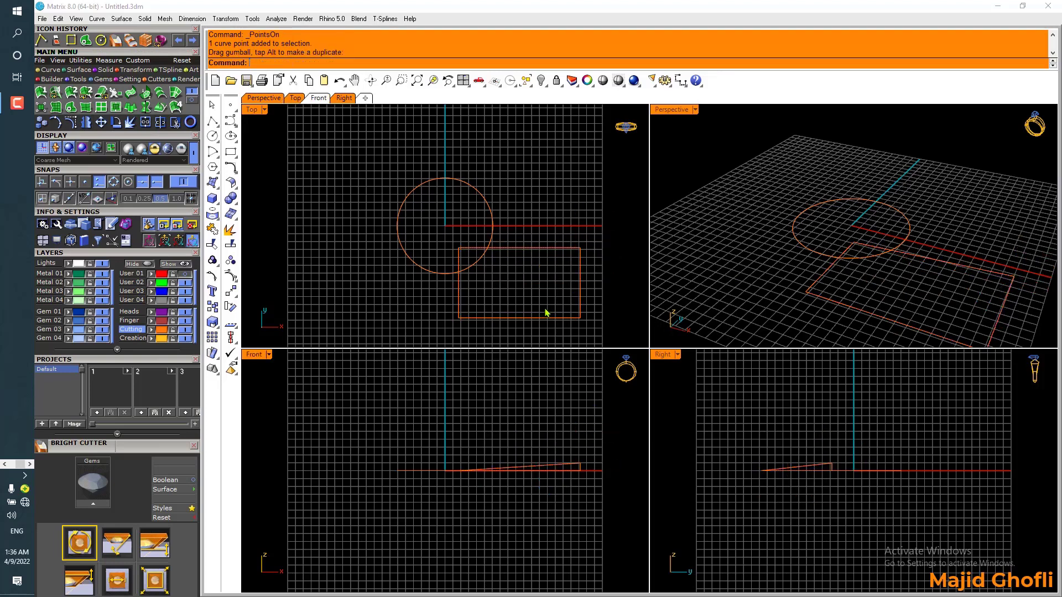
# Try filling the bent rectangle with a planar surface, which creates no faces
pyautogui.click(550, 252)
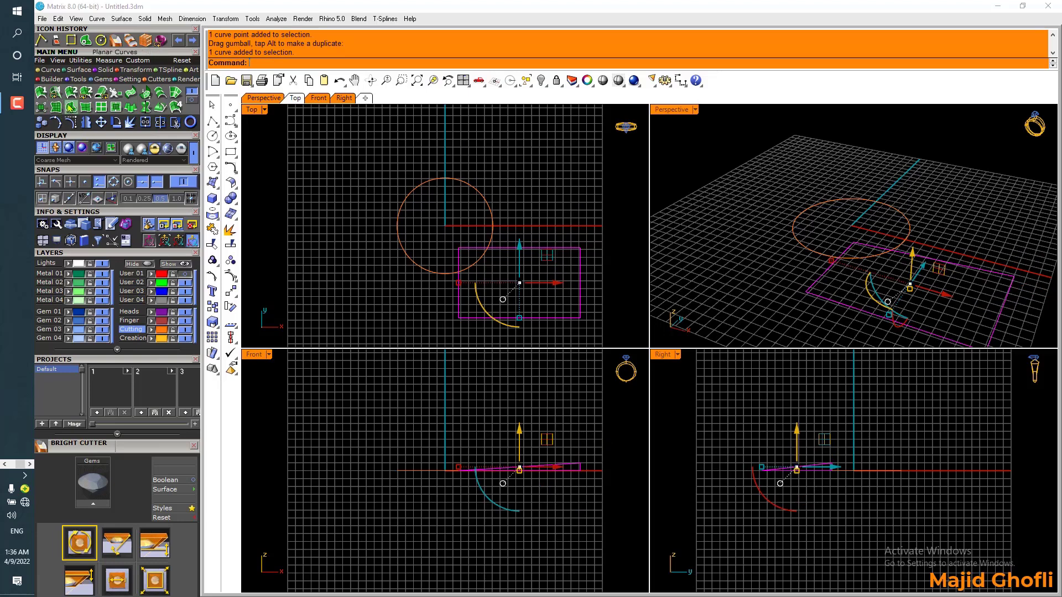
pyautogui.press('Return')
pyautogui.moveTo(542, 211); pyautogui.dragTo(496, 195, button='right')
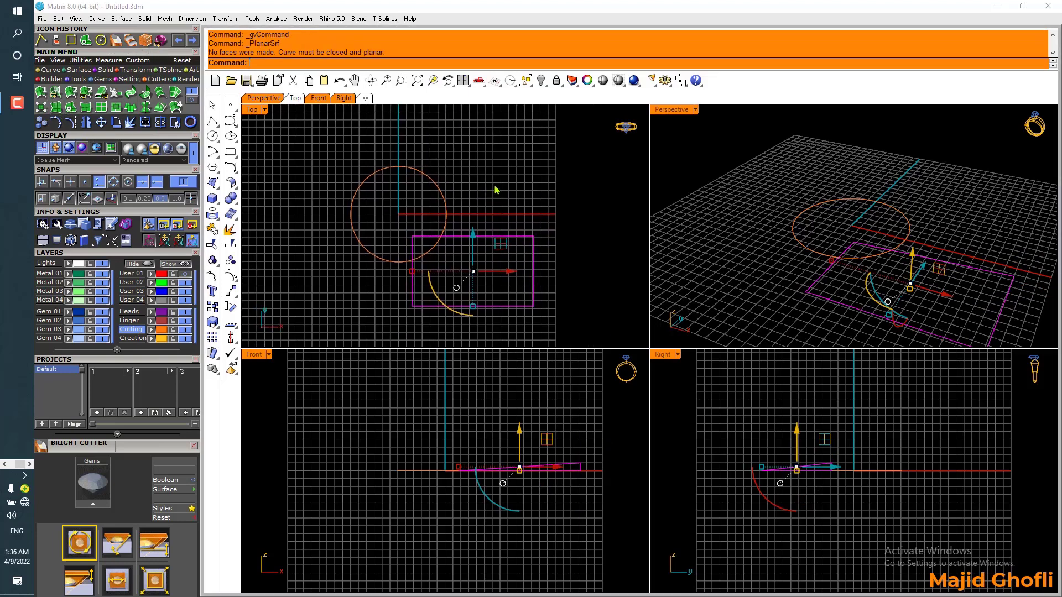
pyautogui.click(496, 195)
pyautogui.moveTo(509, 249)
pyautogui.mouseDown(button='right')
pyautogui.moveTo(526, 247)
pyautogui.moveTo(513, 251)
pyautogui.mouseUp(button='right')
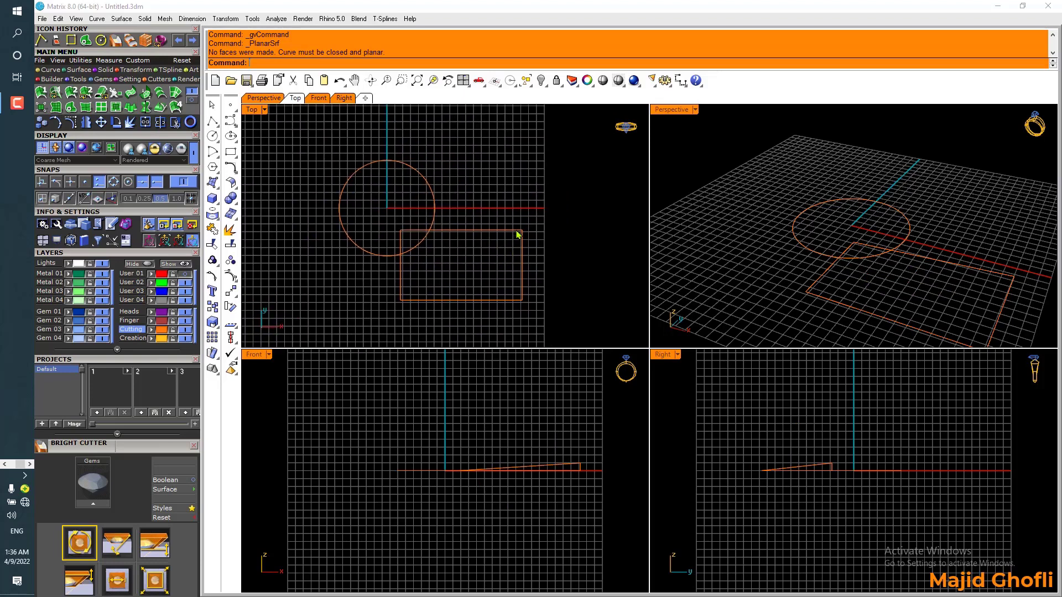
pyautogui.click(518, 235)
pyautogui.moveTo(480, 194); pyautogui.dragTo(505, 216, button='right')
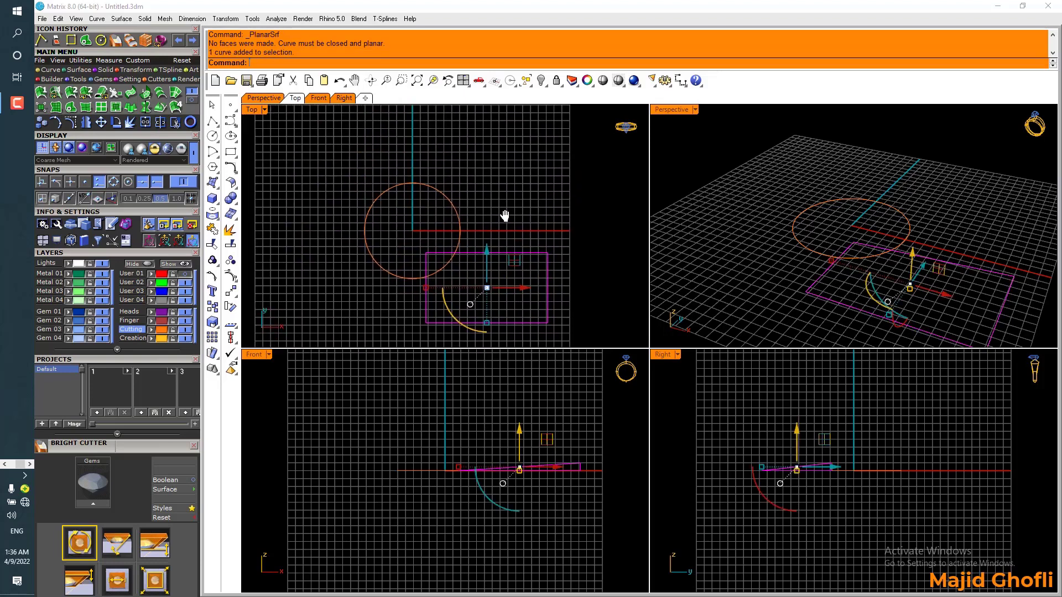
# Project the bent rectangle flat onto the construction plane, deleting the original curve
pyautogui.click(228, 20)
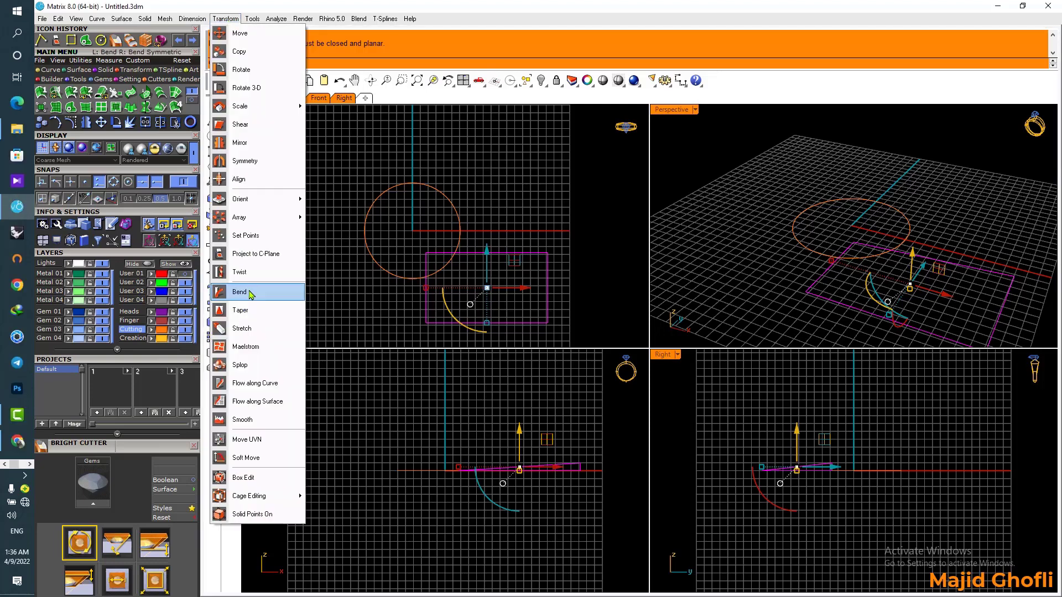
pyautogui.click(337, 187)
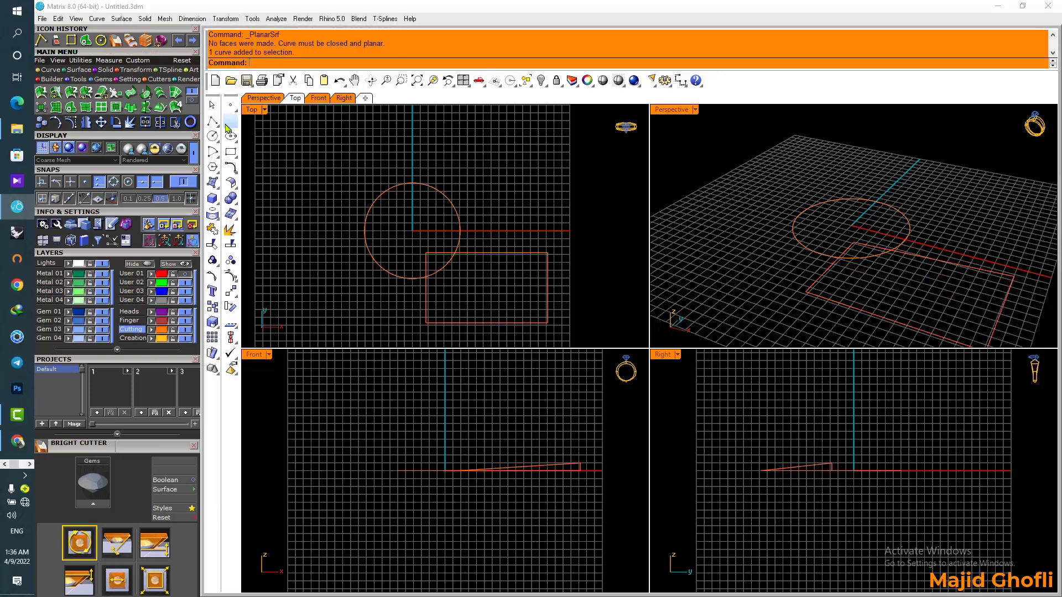
pyautogui.click(133, 70)
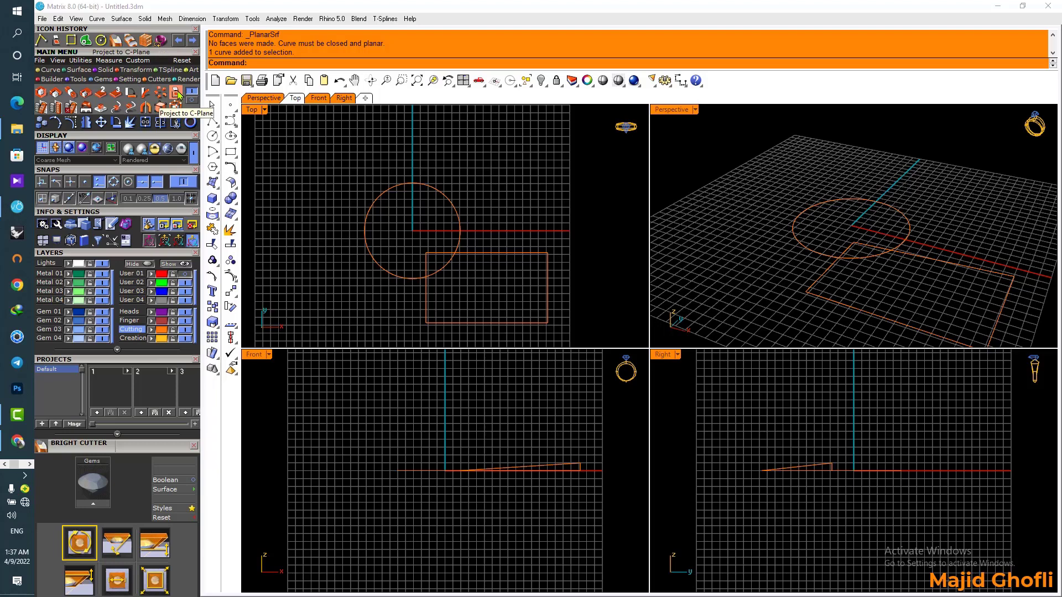
pyautogui.click(176, 95)
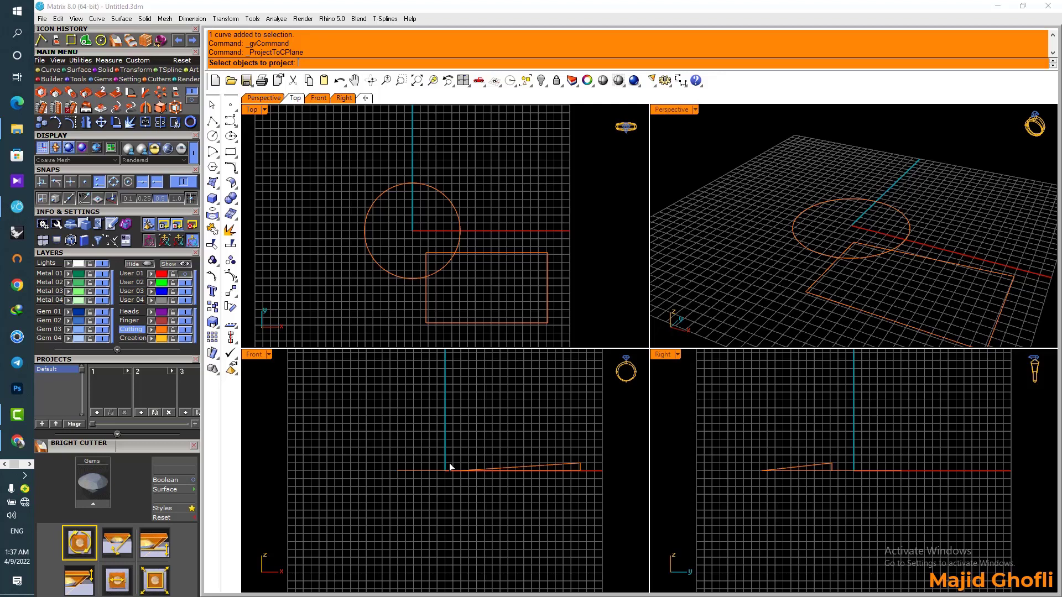
pyautogui.click(547, 257)
pyautogui.moveTo(555, 236); pyautogui.dragTo(548, 211, button='right')
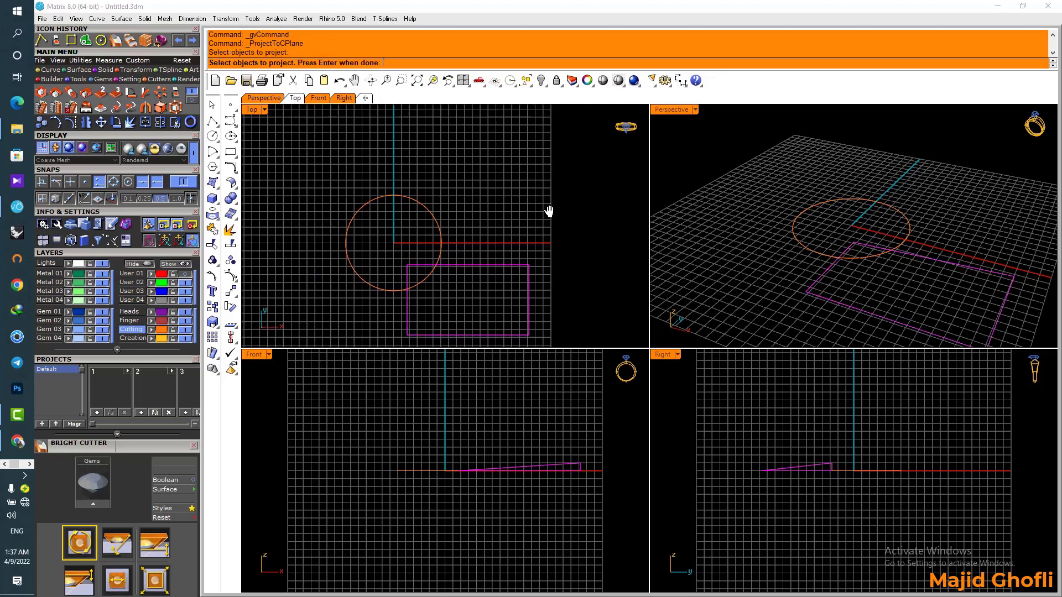
pyautogui.rightClick(438, 148)
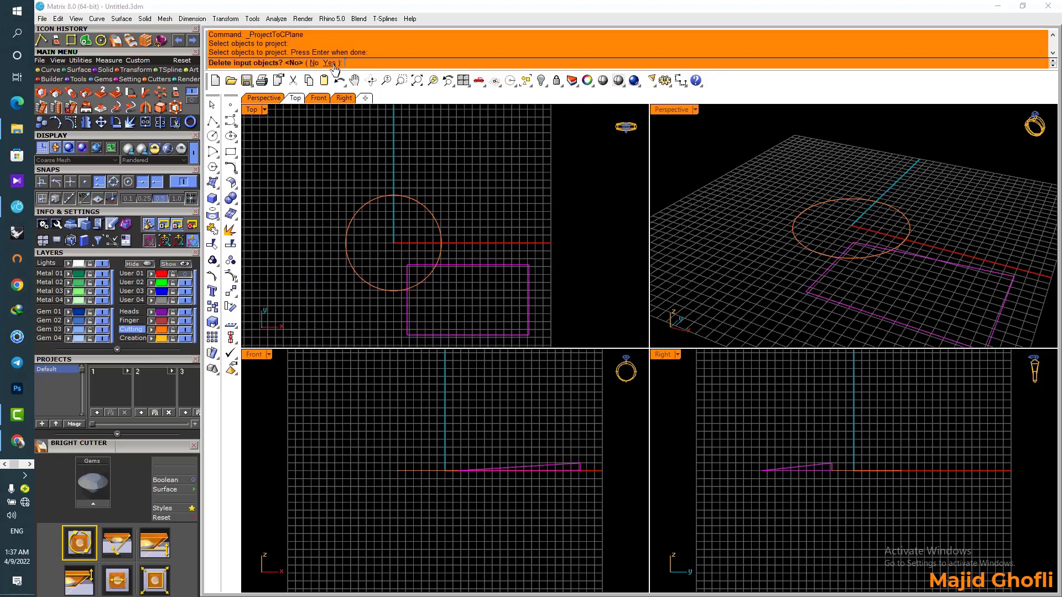
pyautogui.click(332, 64)
pyautogui.moveTo(984, 275); pyautogui.dragTo(818, 257, button='right')
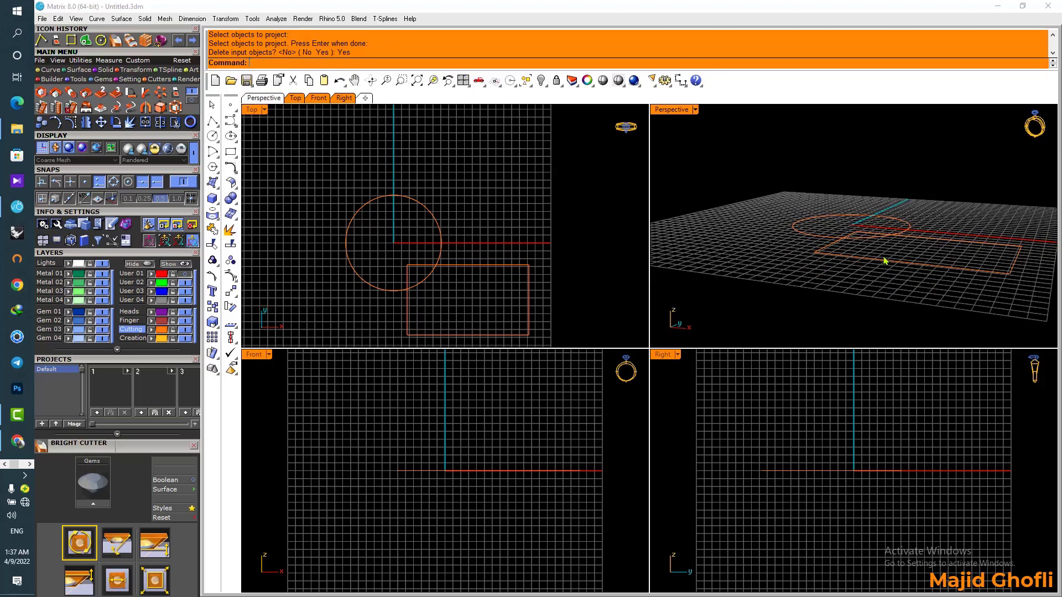
# Tilt the circle 45 degrees with the gumball
pyautogui.click(427, 209)
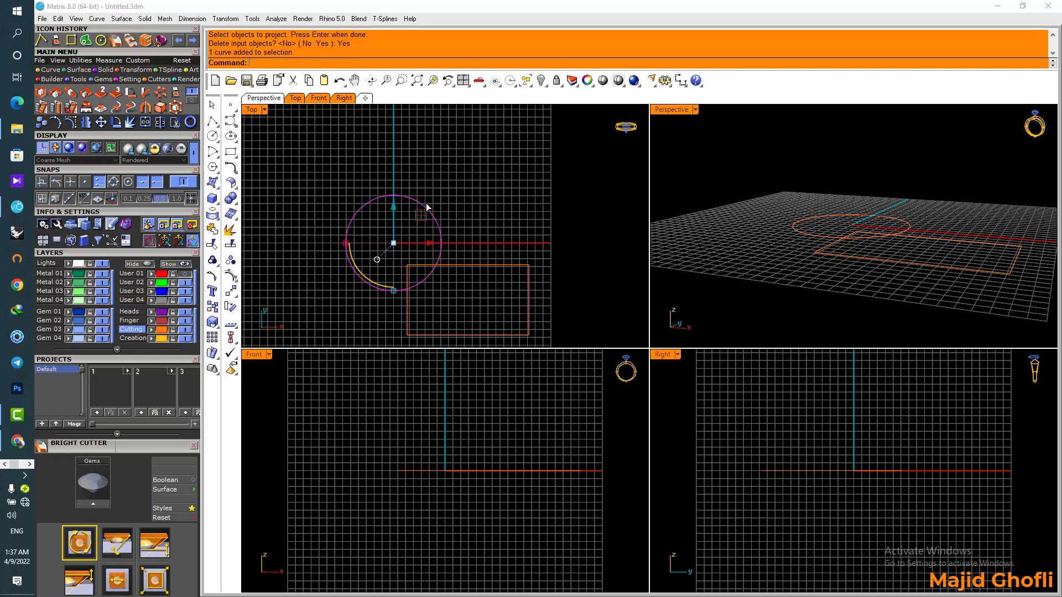
pyautogui.moveTo(421, 511); pyautogui.dragTo(454, 515)
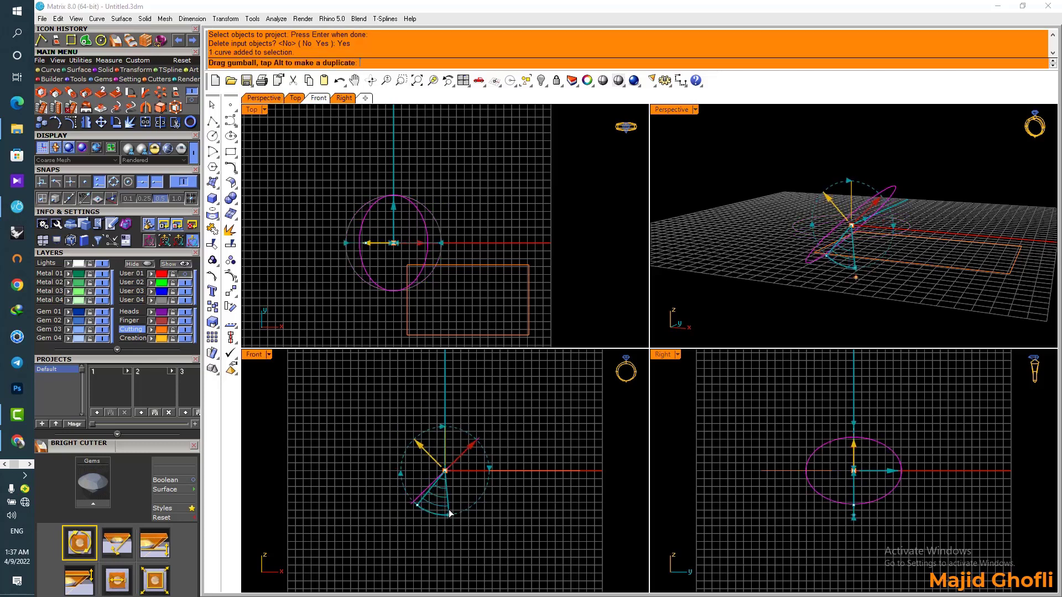
pyautogui.moveTo(923, 474); pyautogui.dragTo(902, 445, button='right')
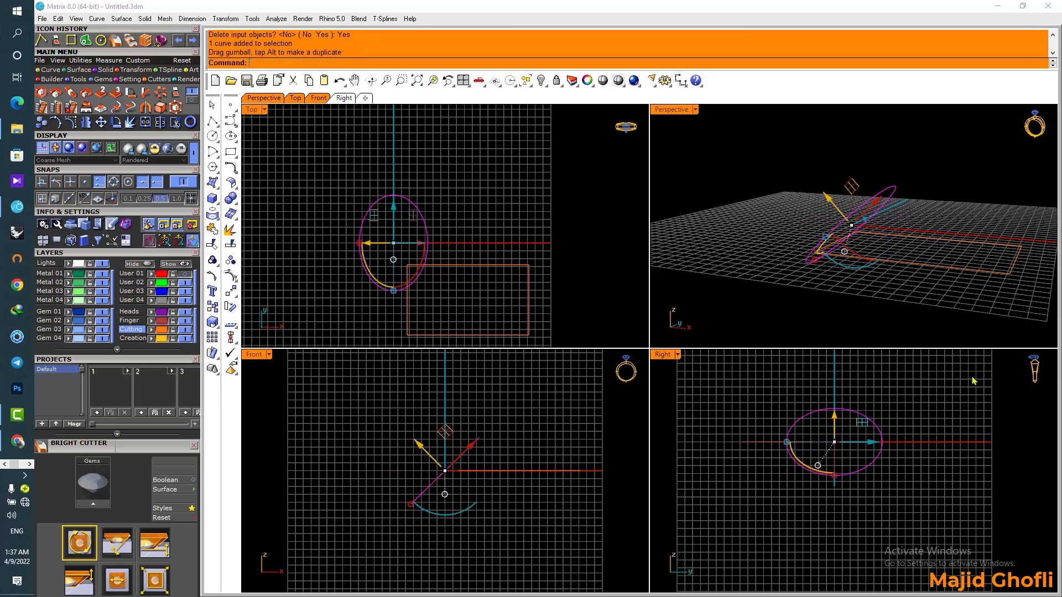
pyautogui.moveTo(972, 377); pyautogui.dragTo(991, 409, button='right')
# Flatten the tilted ellipse onto the construction plane, replacing the original, then delete it
pyautogui.click(886, 423)
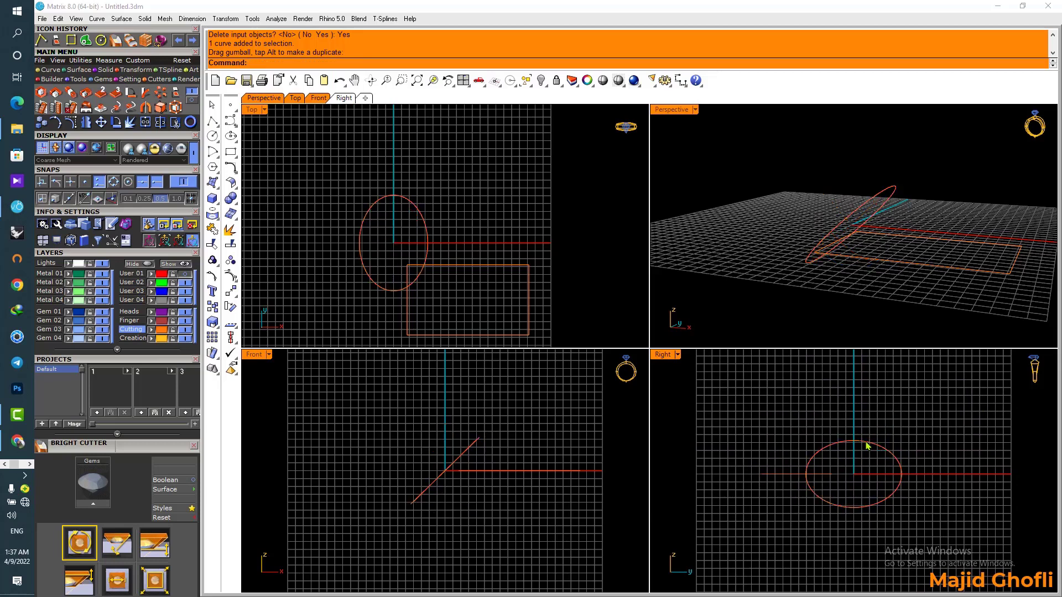
pyautogui.click(867, 446)
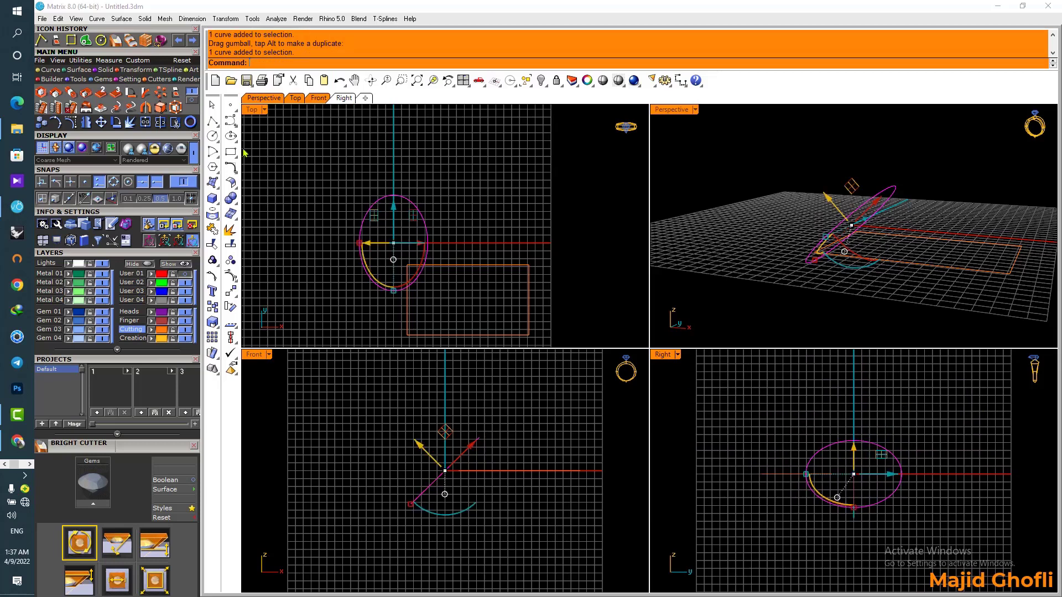
pyautogui.click(176, 92)
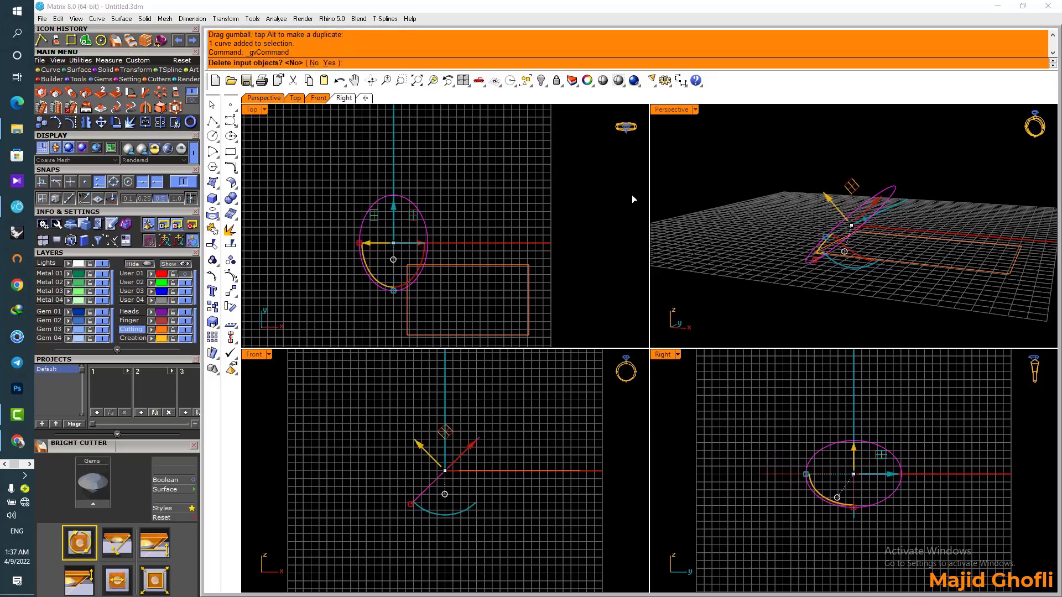
pyautogui.click(330, 63)
pyautogui.moveTo(900, 320); pyautogui.dragTo(951, 248, button='right')
pyautogui.moveTo(898, 491); pyautogui.dragTo(865, 518, button='right')
pyautogui.moveTo(844, 245); pyautogui.dragTo(875, 257, button='right')
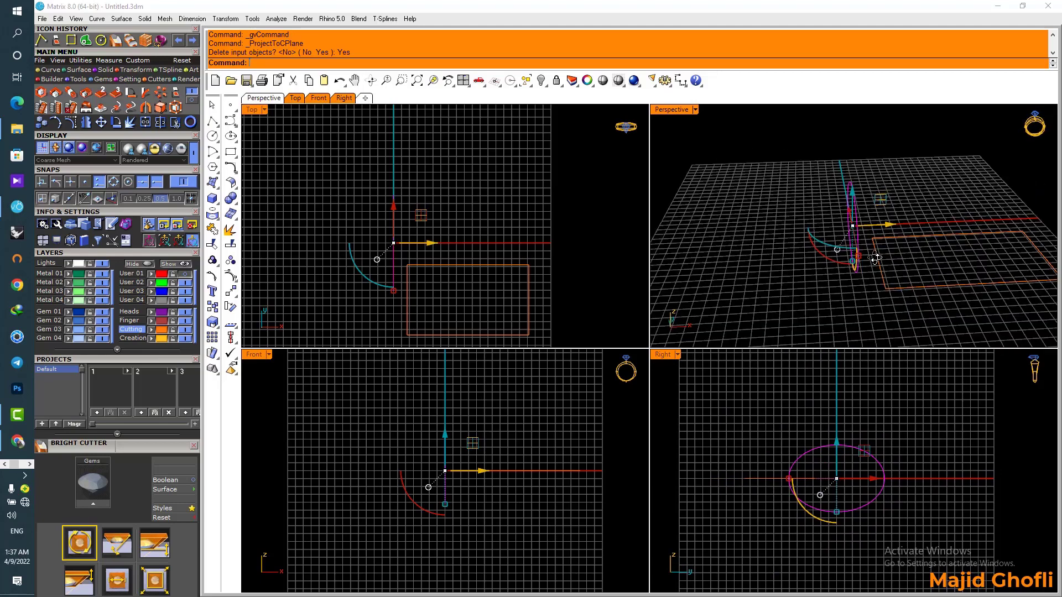
pyautogui.press('Delete')
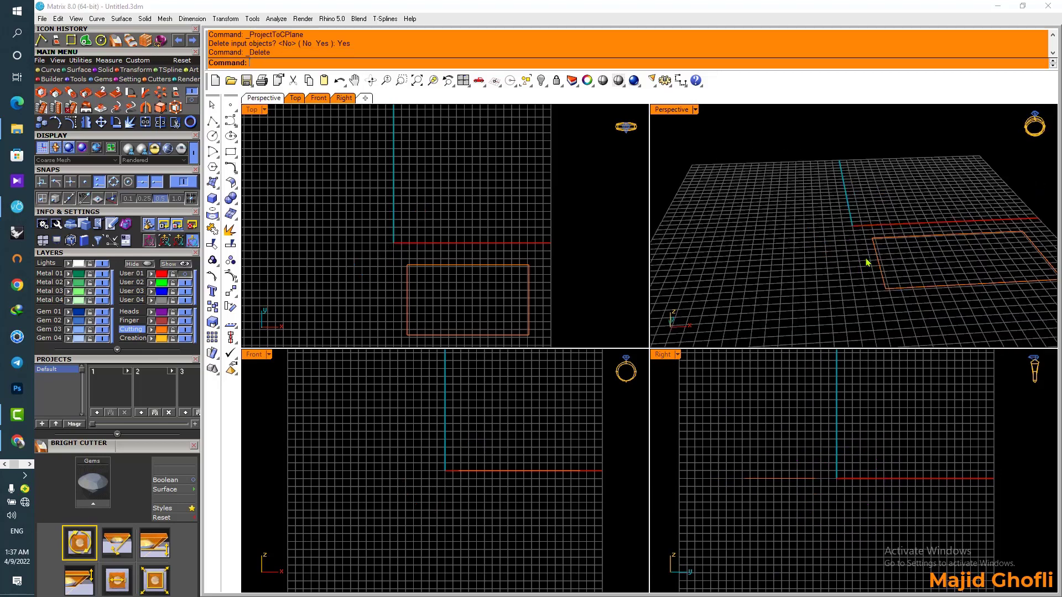
# Fill the flattened rectangle with a planar surface, delete that surface, and start a polyline
pyautogui.click(482, 266)
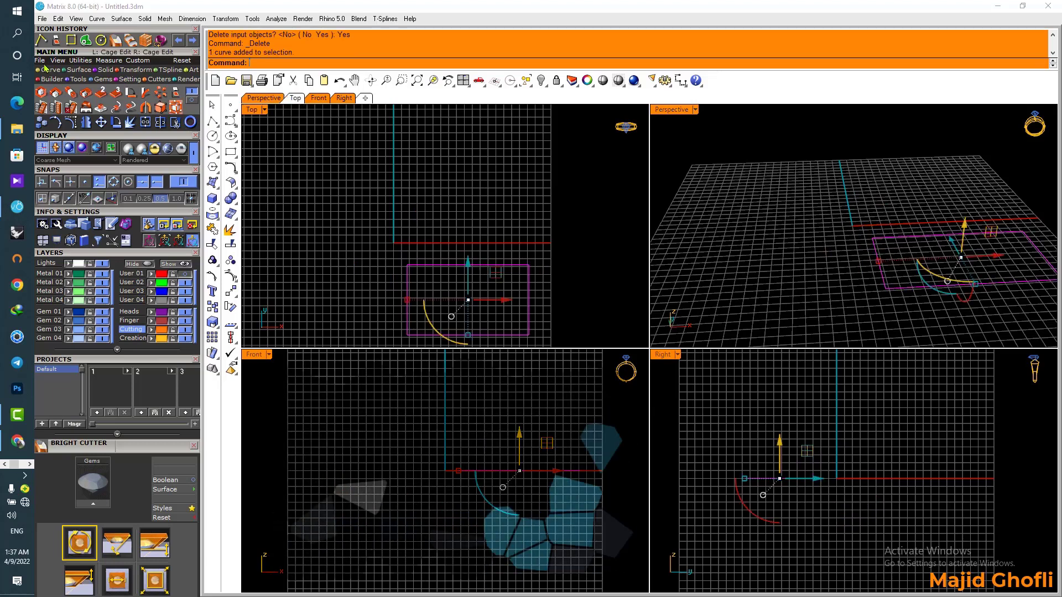
pyautogui.click(86, 41)
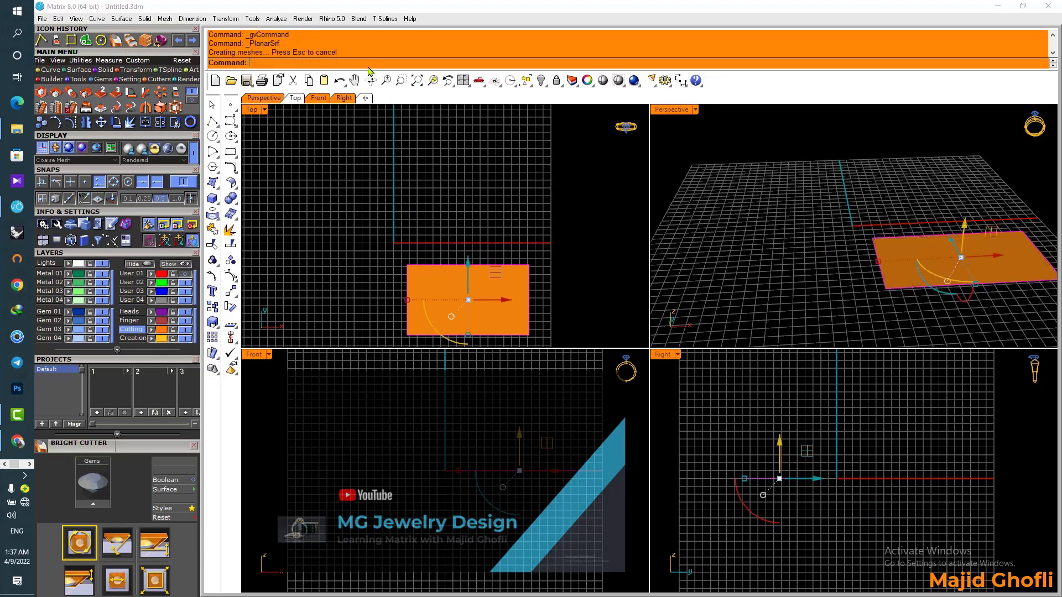
pyautogui.moveTo(527, 269); pyautogui.dragTo(521, 233, button='right')
pyautogui.click(507, 142)
pyautogui.click(464, 274)
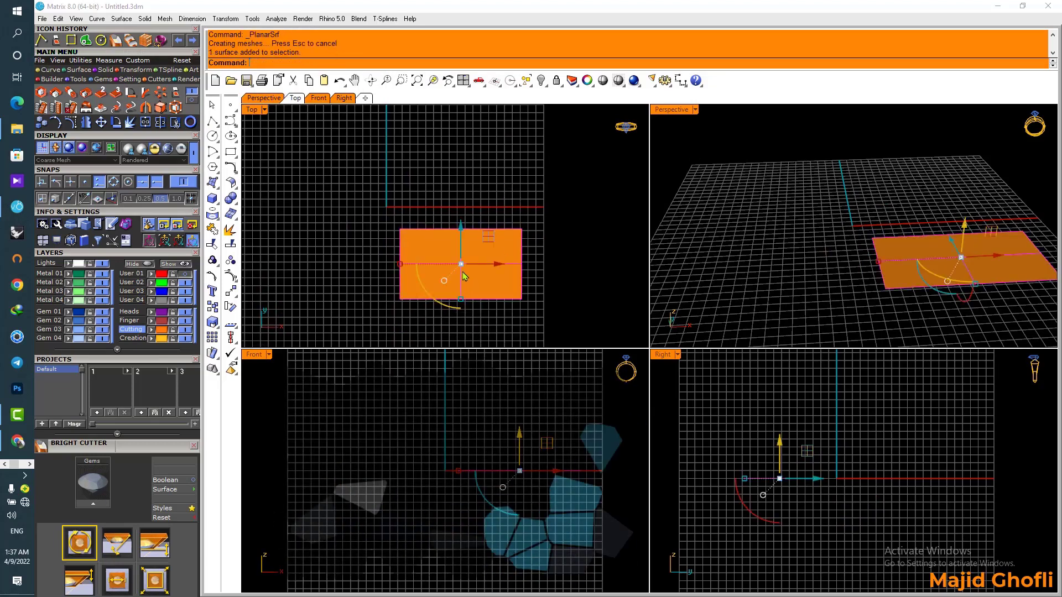
pyautogui.press('Delete')
pyautogui.moveTo(393, 216); pyautogui.dragTo(452, 263, button='right')
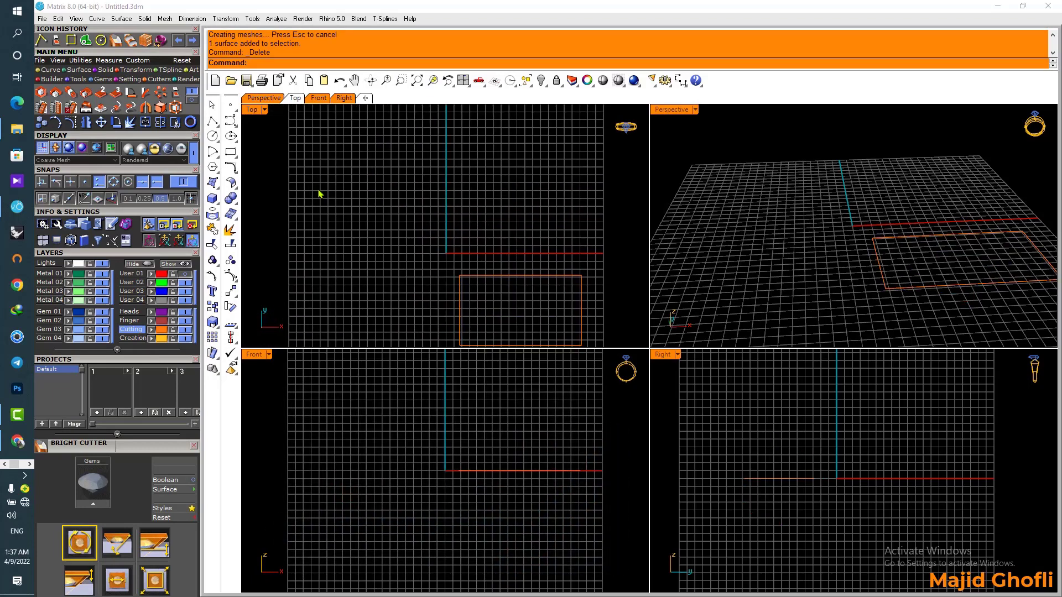
pyautogui.click(41, 40)
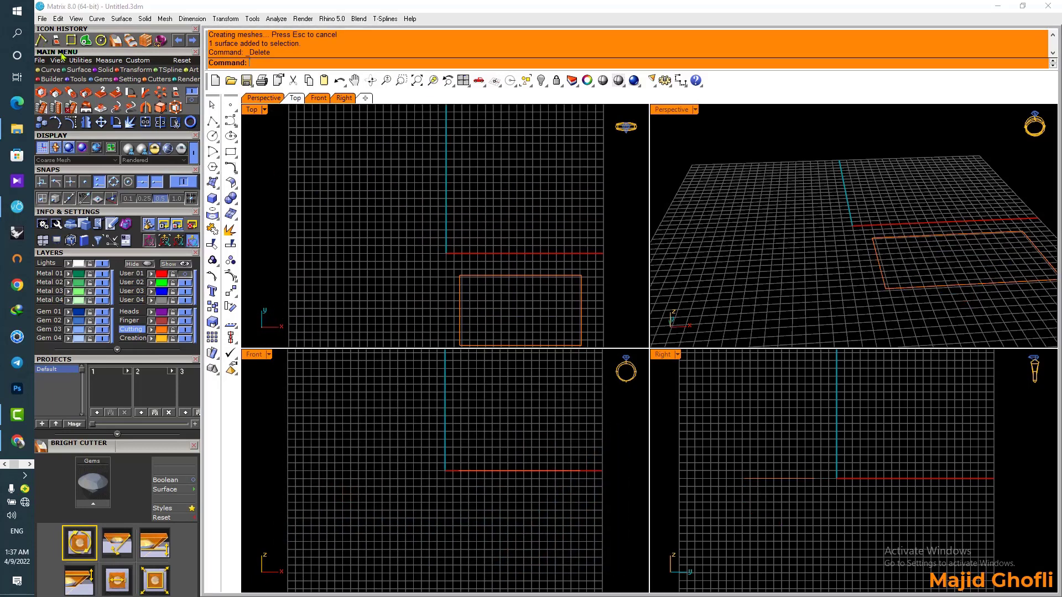
# Draw an open eight-point polyline in the Top view, ending near its start point
pyautogui.click(396, 283)
pyautogui.click(267, 185)
pyautogui.click(480, 129)
pyautogui.click(462, 220)
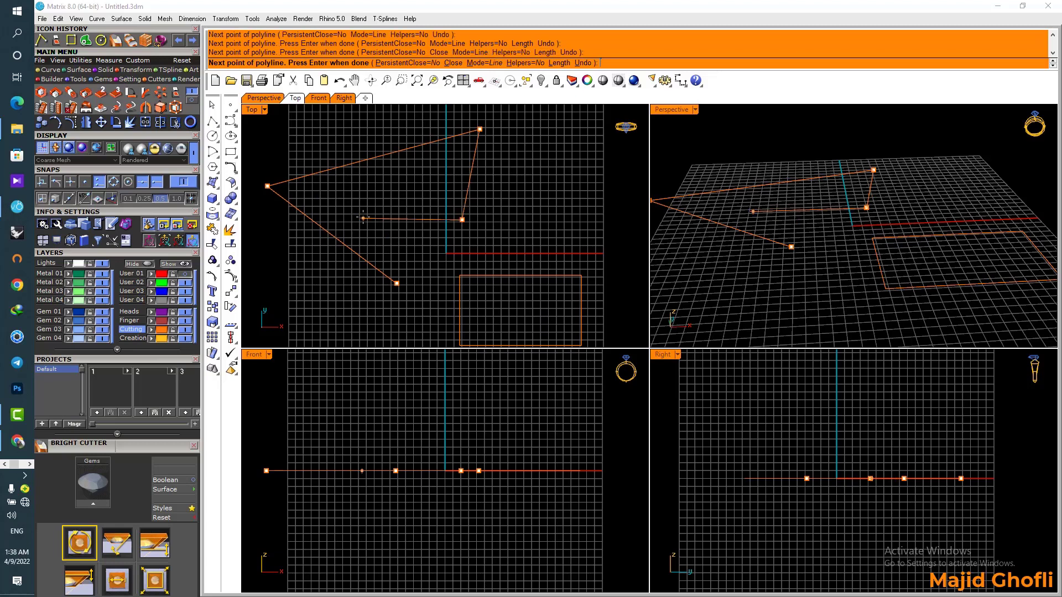
pyautogui.click(363, 218)
pyautogui.click(412, 249)
pyautogui.click(413, 285)
pyautogui.scroll(2, 413, 285)
pyautogui.scroll(1, 390, 291)
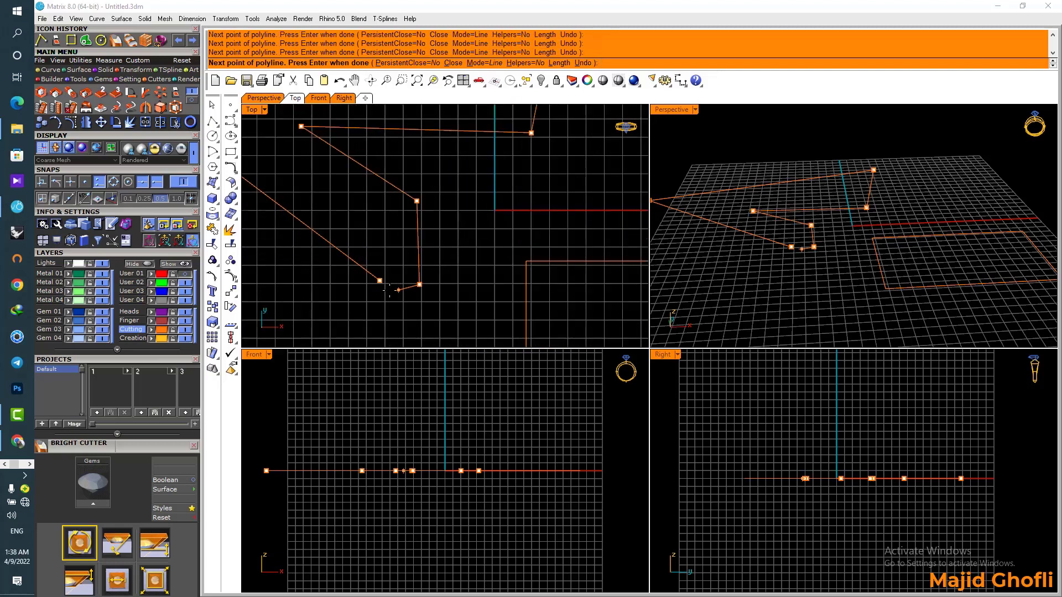
pyautogui.scroll(5, 389, 290)
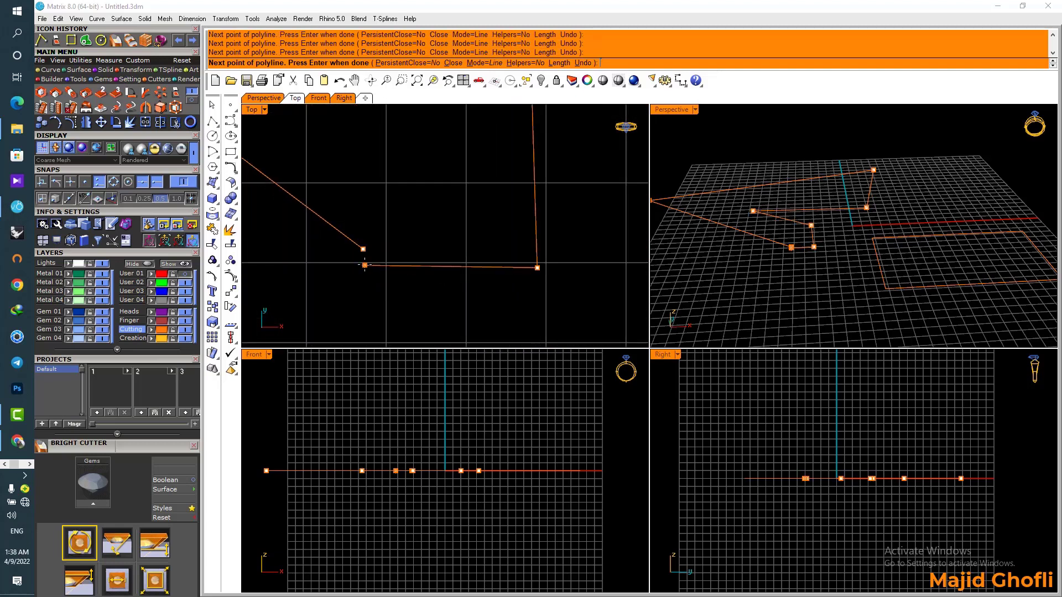
pyautogui.click(364, 265)
pyautogui.rightClick(364, 265)
pyautogui.scroll(-15, 365, 265)
pyautogui.moveTo(344, 229); pyautogui.dragTo(420, 235, button='right')
pyautogui.scroll(3, 446, 264)
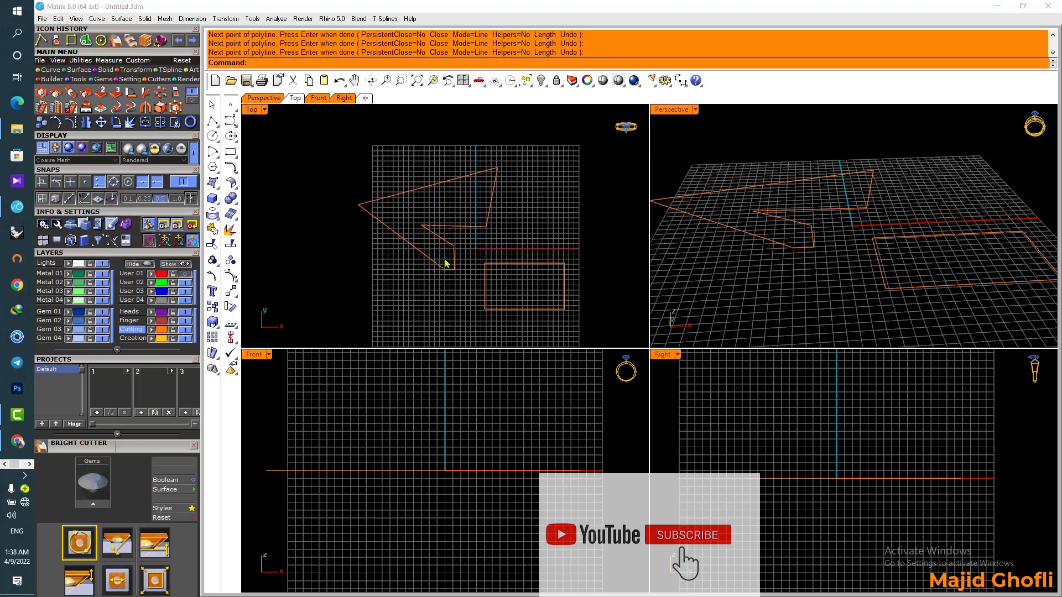
pyautogui.click(448, 244)
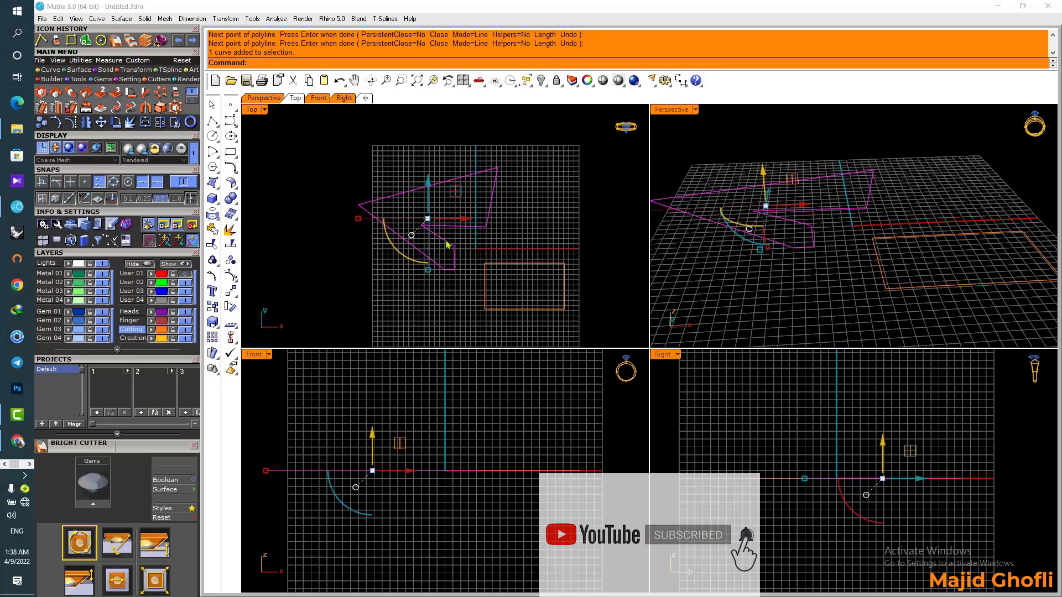
pyautogui.click(86, 39)
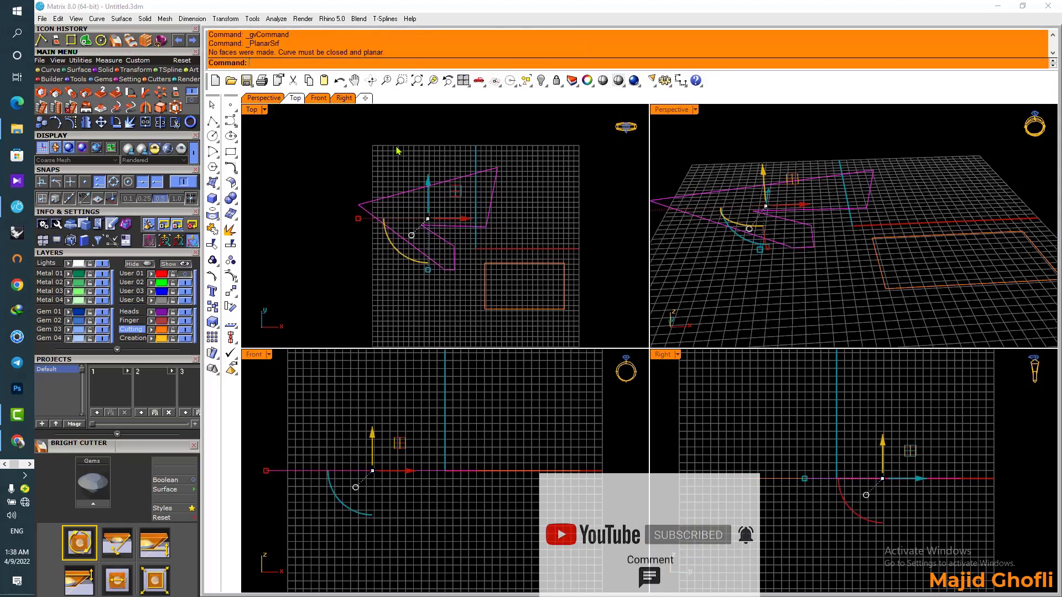
pyautogui.press('Escape')
pyautogui.click(431, 189)
pyautogui.scroll(2, 427, 243)
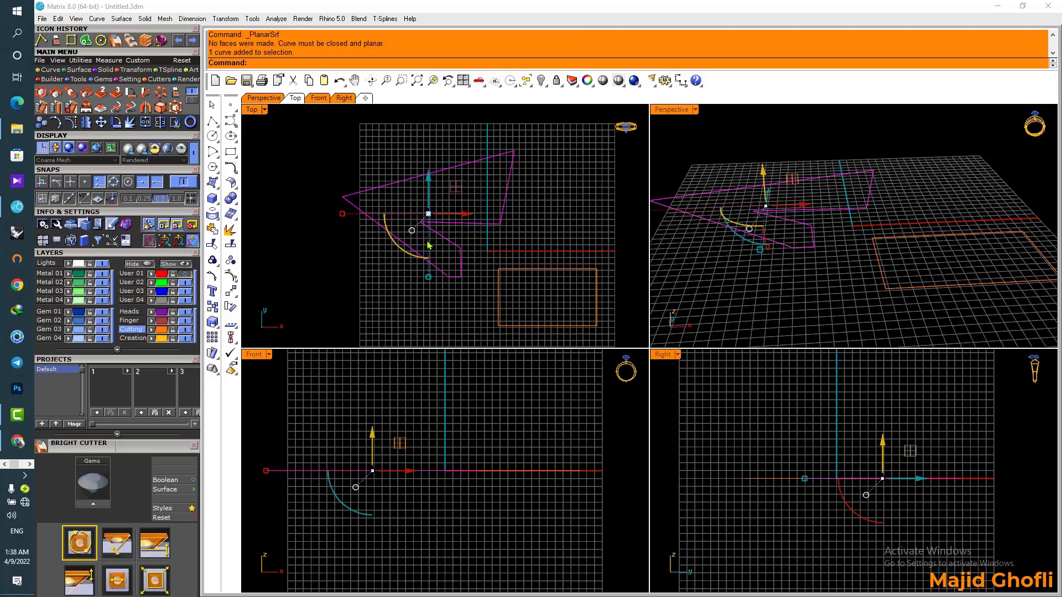
pyautogui.scroll(3, 427, 245)
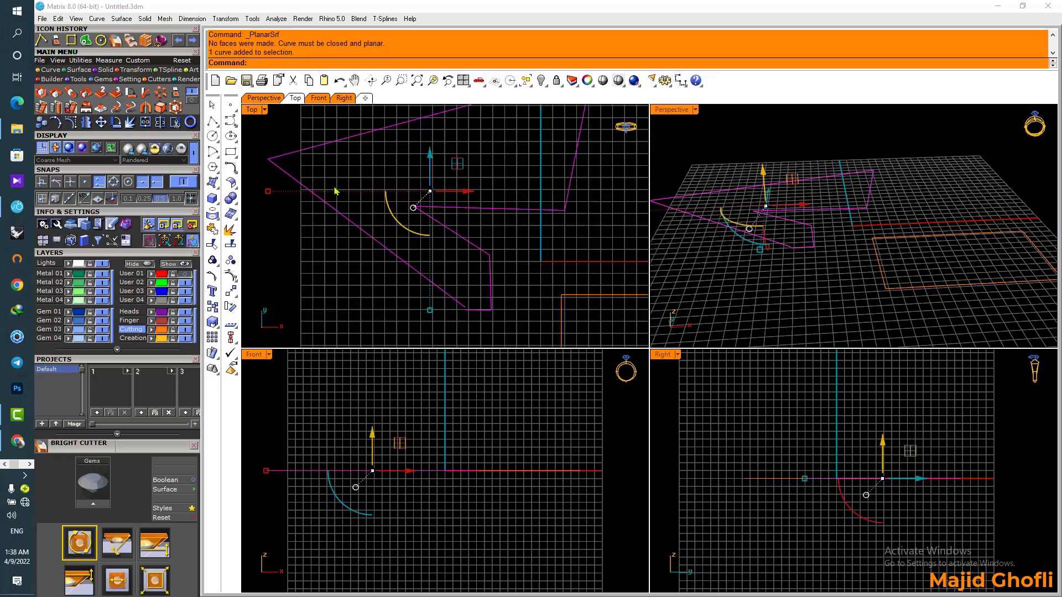
pyautogui.write('CloseViewport')
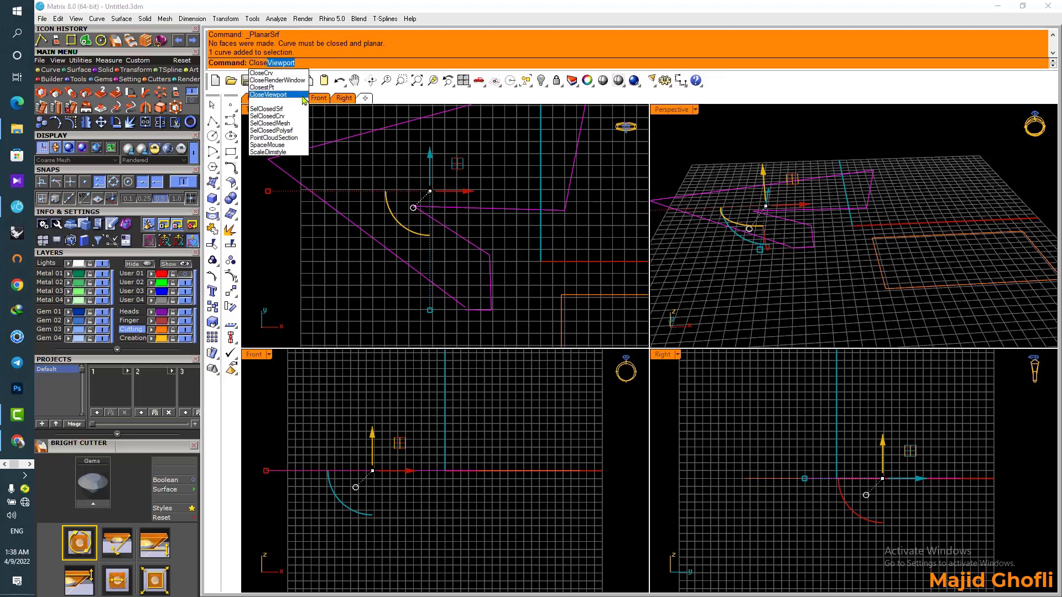
pyautogui.press('Return')
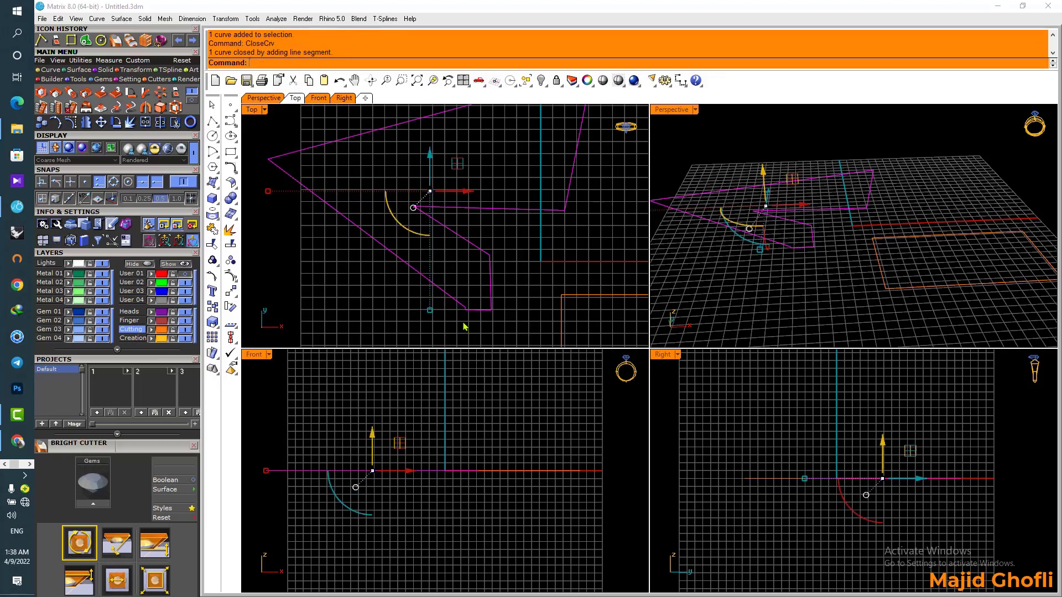
pyautogui.scroll(10, 467, 323)
pyautogui.scroll(-2, 479, 309)
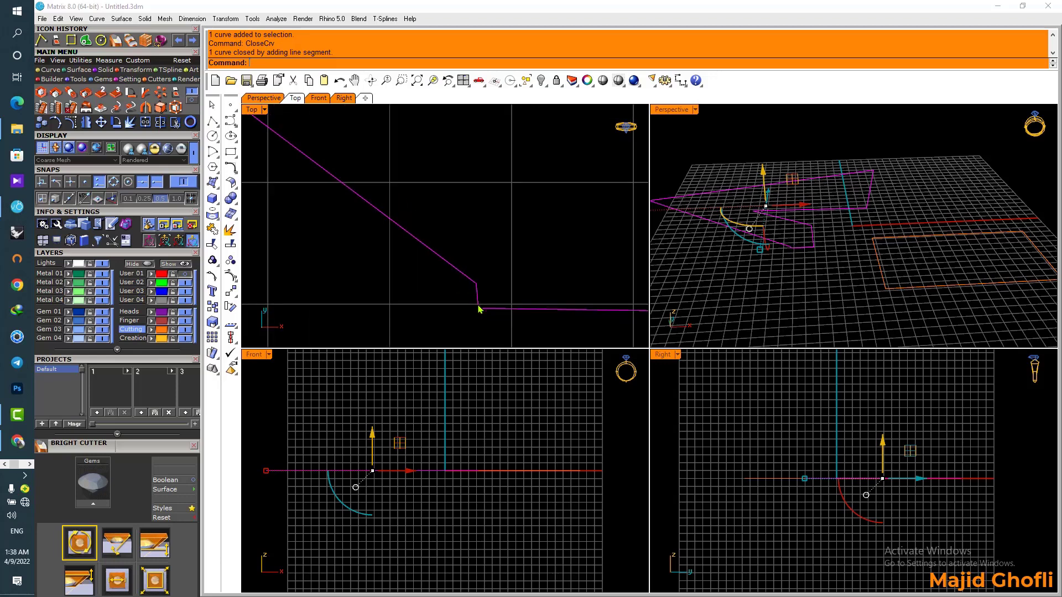
pyautogui.hotkey('ctrl', 'z')
pyautogui.click(497, 279)
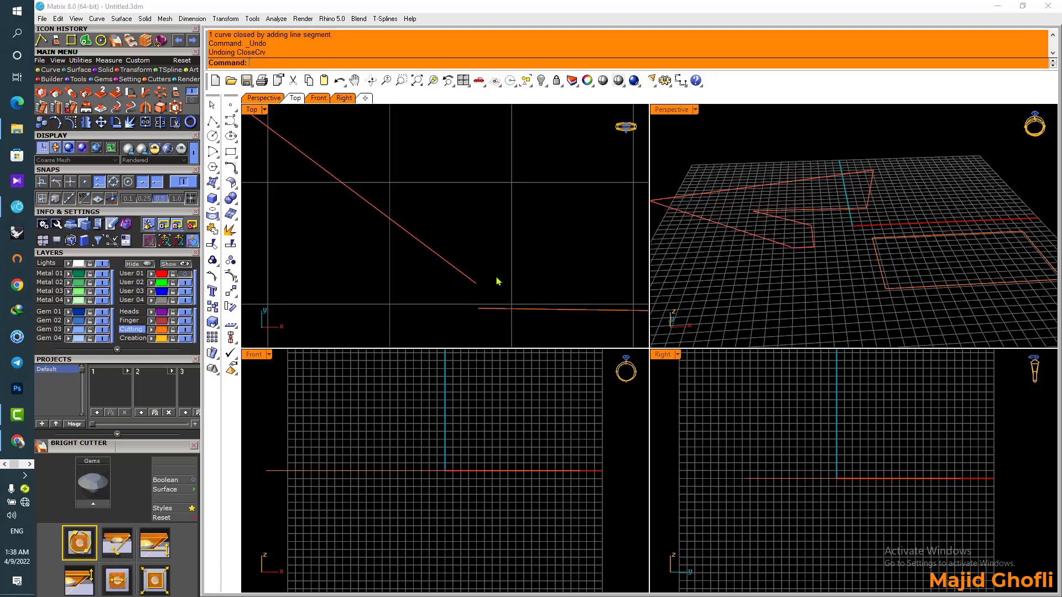
# Close the polyline by dragging its lower end point onto its start point
pyautogui.scroll(-4, 496, 279)
pyautogui.moveTo(505, 271); pyautogui.dragTo(465, 265, button='right')
pyautogui.click(368, 221)
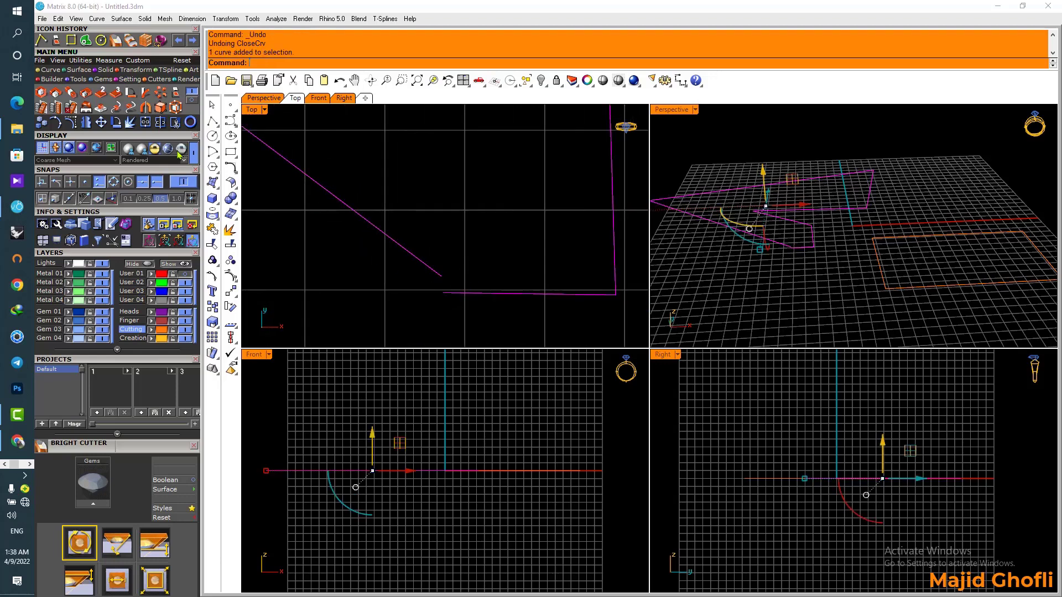
pyautogui.click(70, 122)
pyautogui.scroll(2, 445, 301)
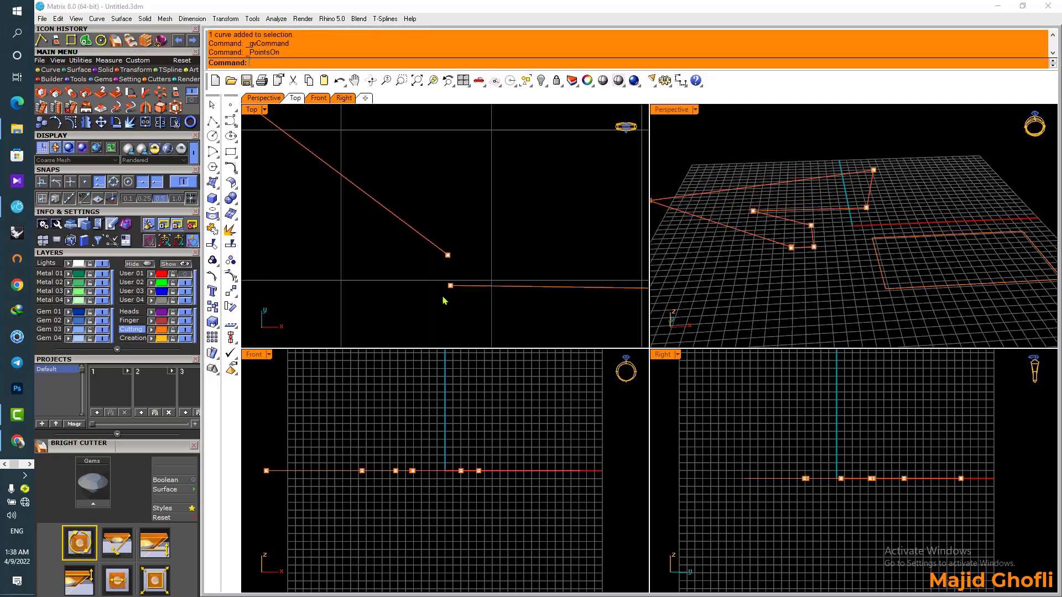
pyautogui.moveTo(448, 290); pyautogui.dragTo(448, 255)
pyautogui.scroll(-14, 455, 226)
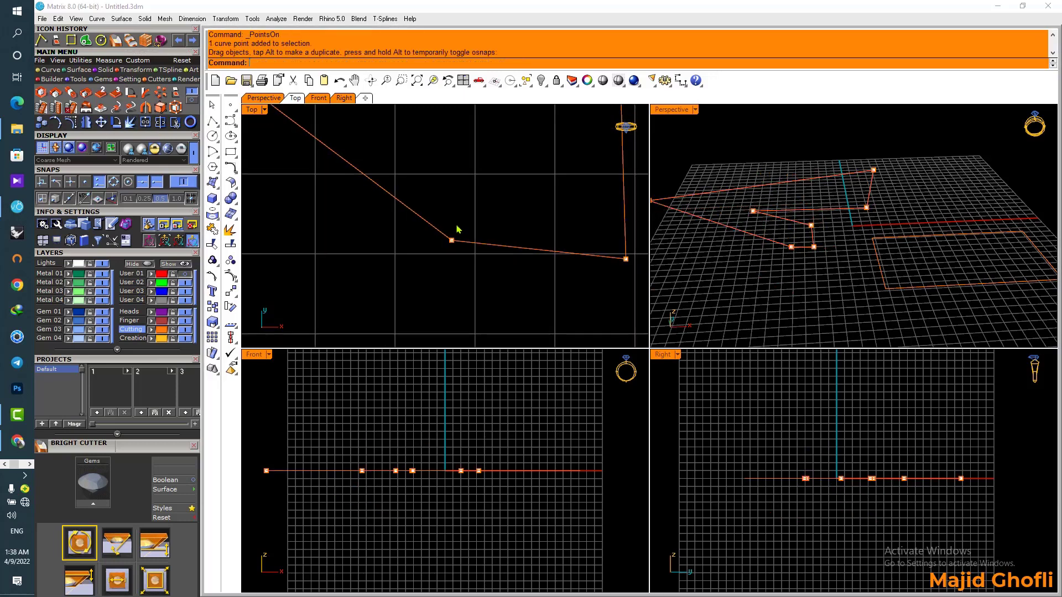
pyautogui.moveTo(470, 185); pyautogui.dragTo(486, 296, button='right')
pyautogui.press('Escape')
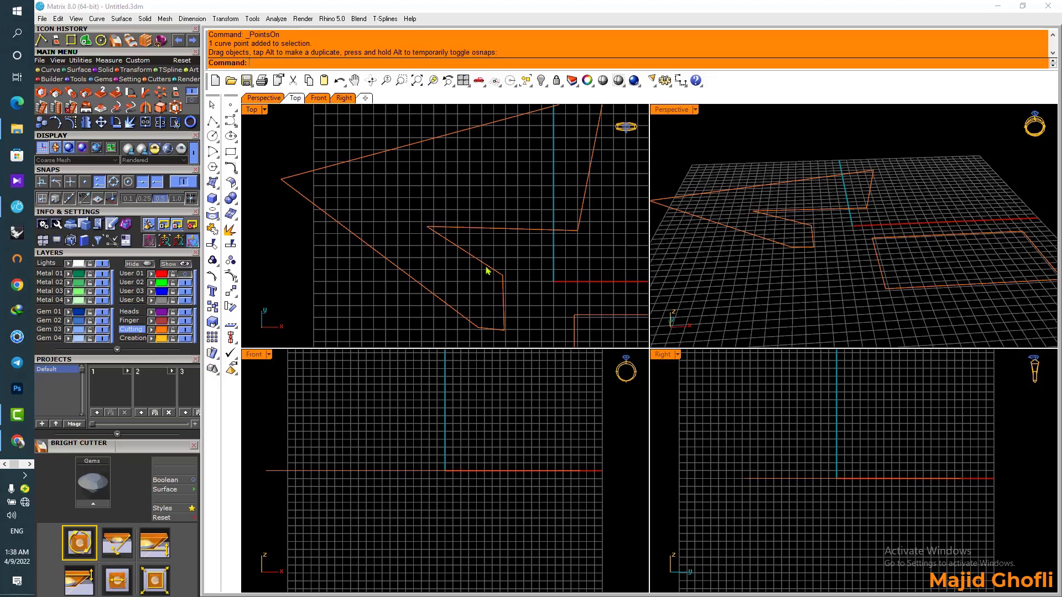
# Fill the closed polyline with a planar surface, then delete that surface
pyautogui.click(489, 226)
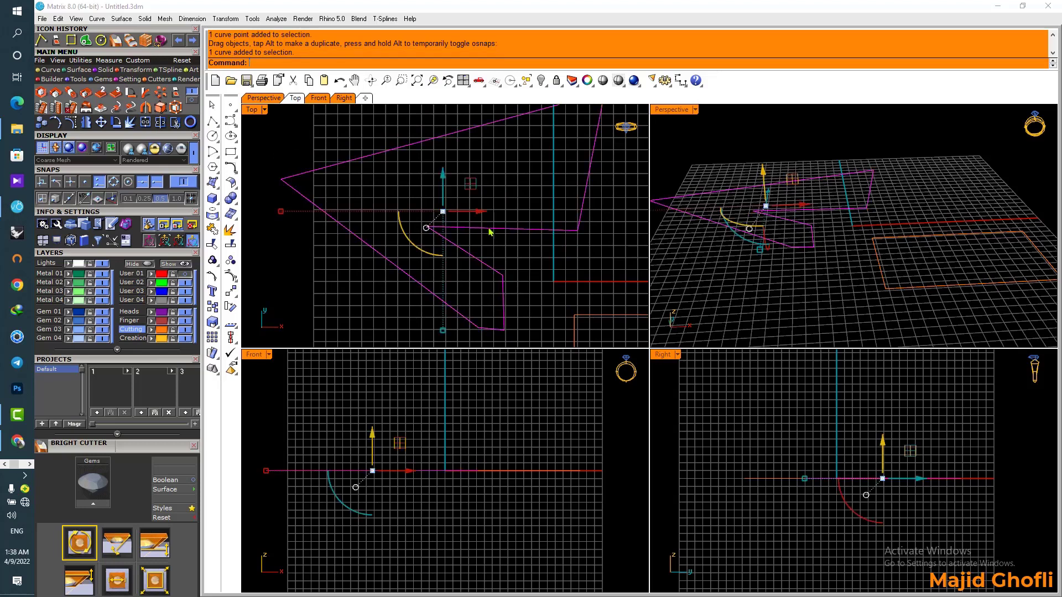
pyautogui.click(86, 41)
pyautogui.scroll(-4, 520, 239)
pyautogui.moveTo(562, 247); pyautogui.dragTo(507, 247, button='right')
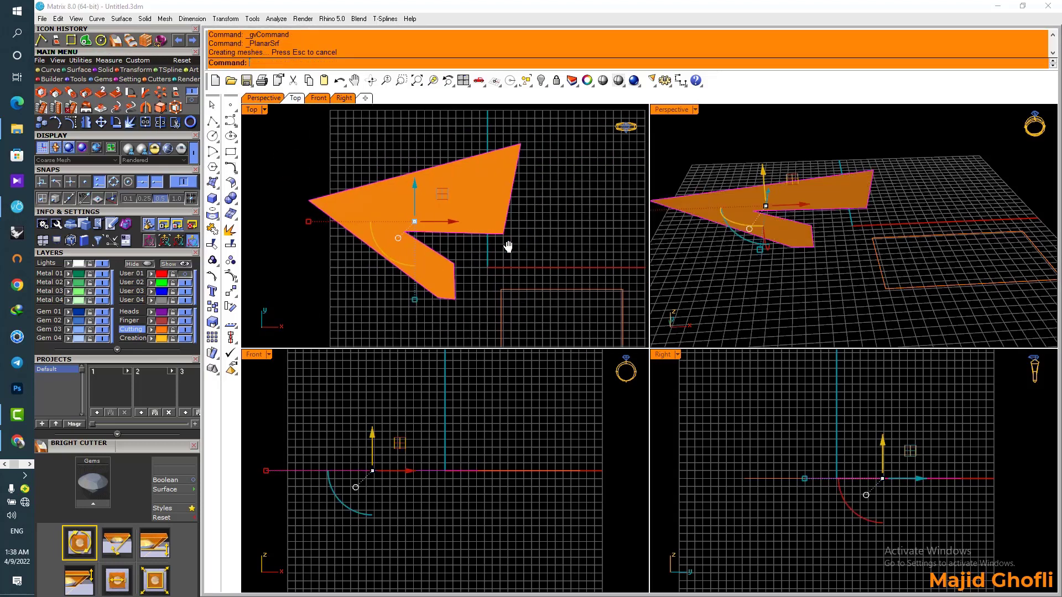
pyautogui.press('Escape')
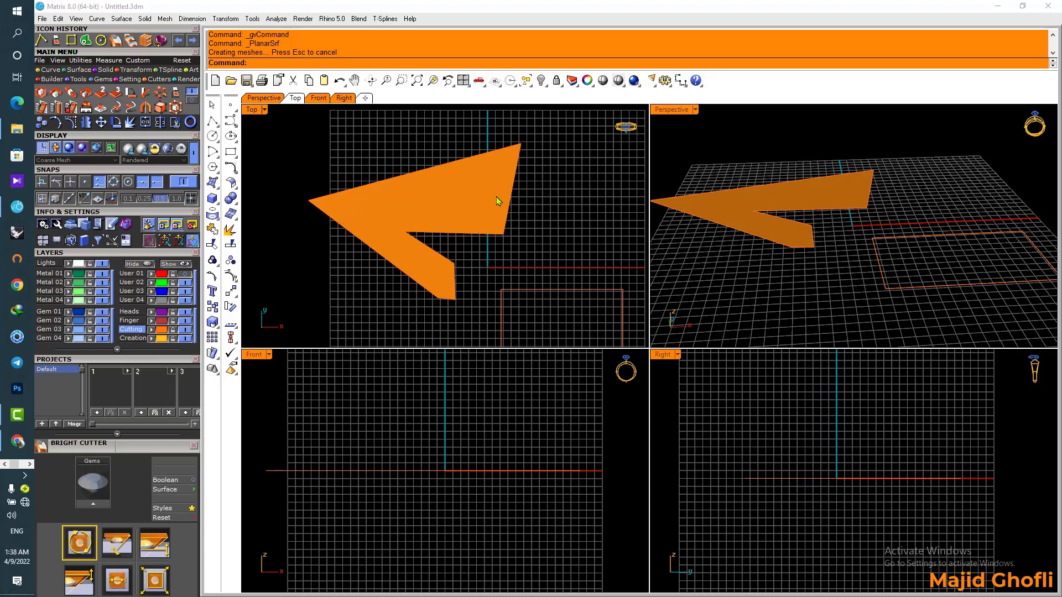
pyautogui.click(478, 195)
pyautogui.press('Delete')
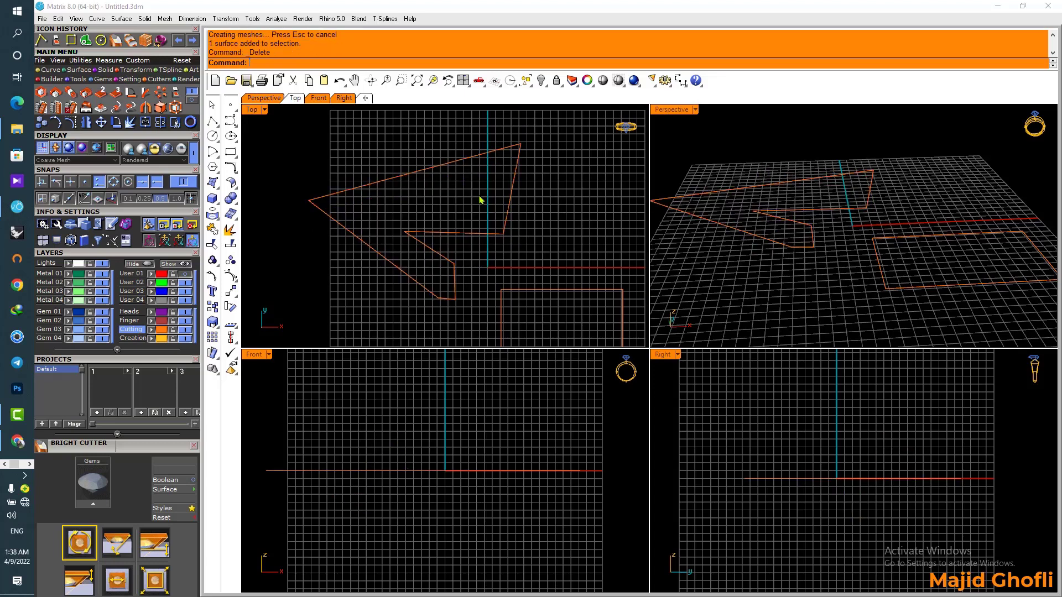
# Create a solid box beside the curves, picking its base in Top and height in Front
pyautogui.scroll(-2, 494, 206)
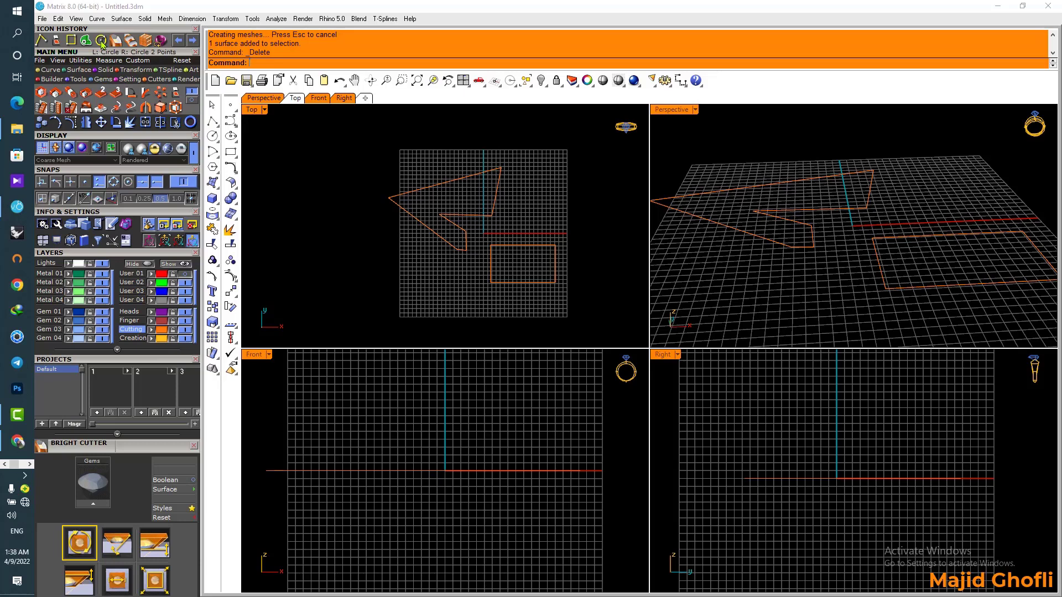
pyautogui.moveTo(514, 185); pyautogui.dragTo(471, 185, button='right')
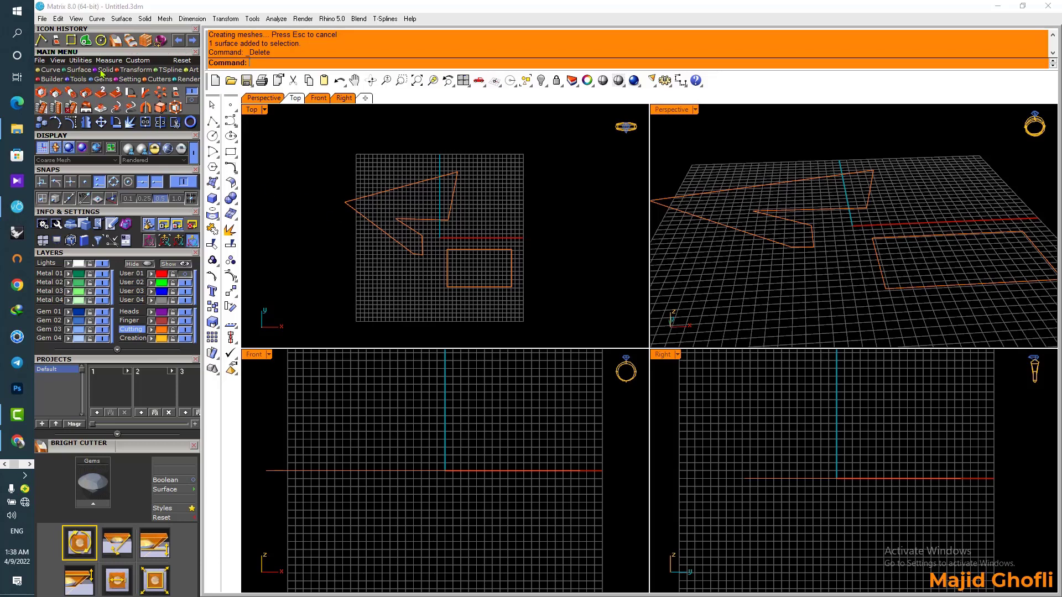
pyautogui.click(102, 71)
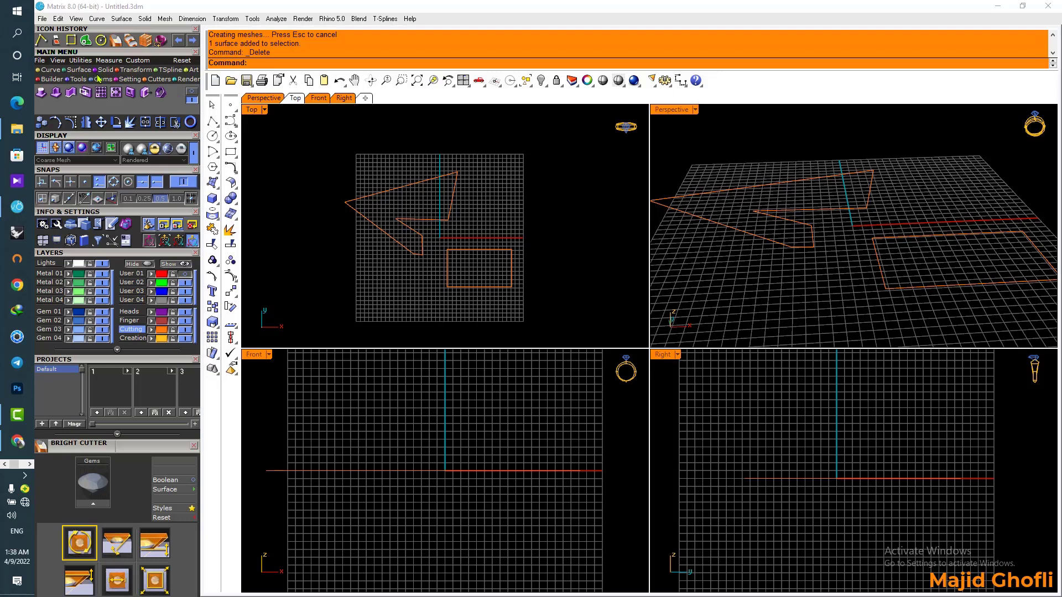
pyautogui.click(190, 93)
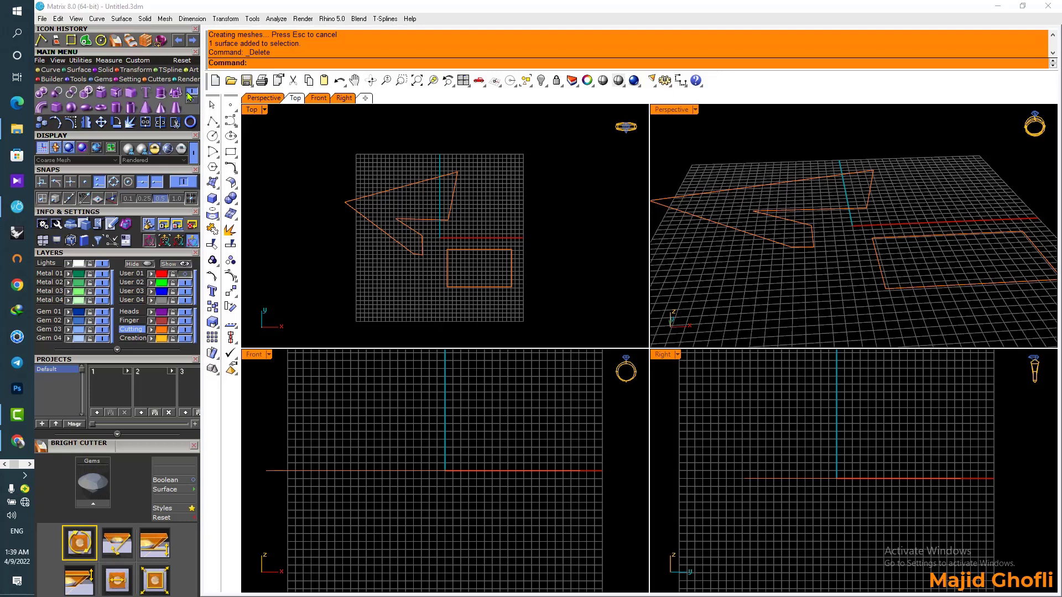
pyautogui.click(56, 107)
pyautogui.scroll(-2, 505, 244)
pyautogui.click(532, 238)
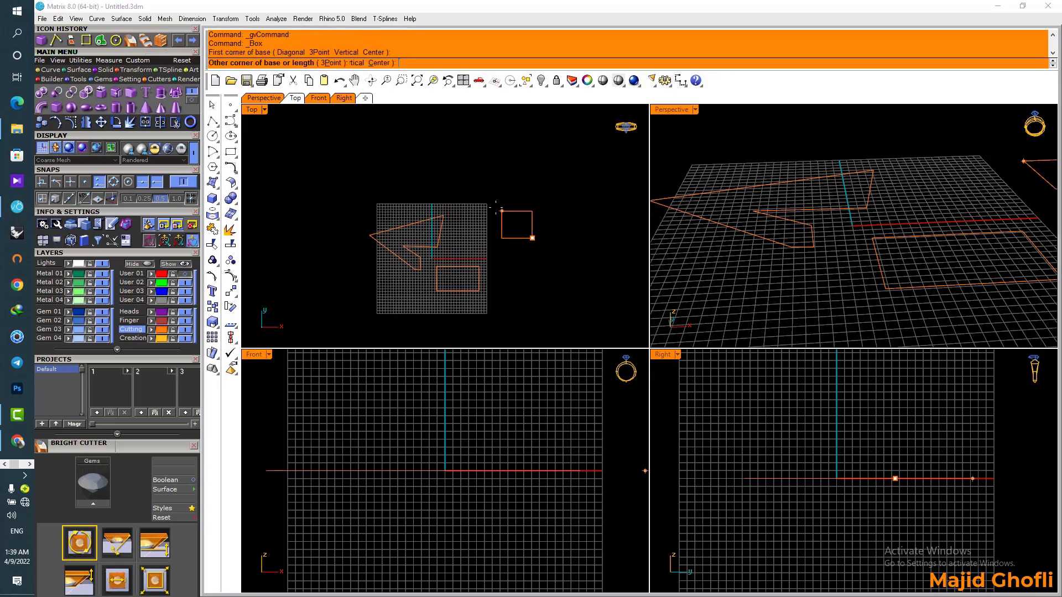
pyautogui.click(496, 204)
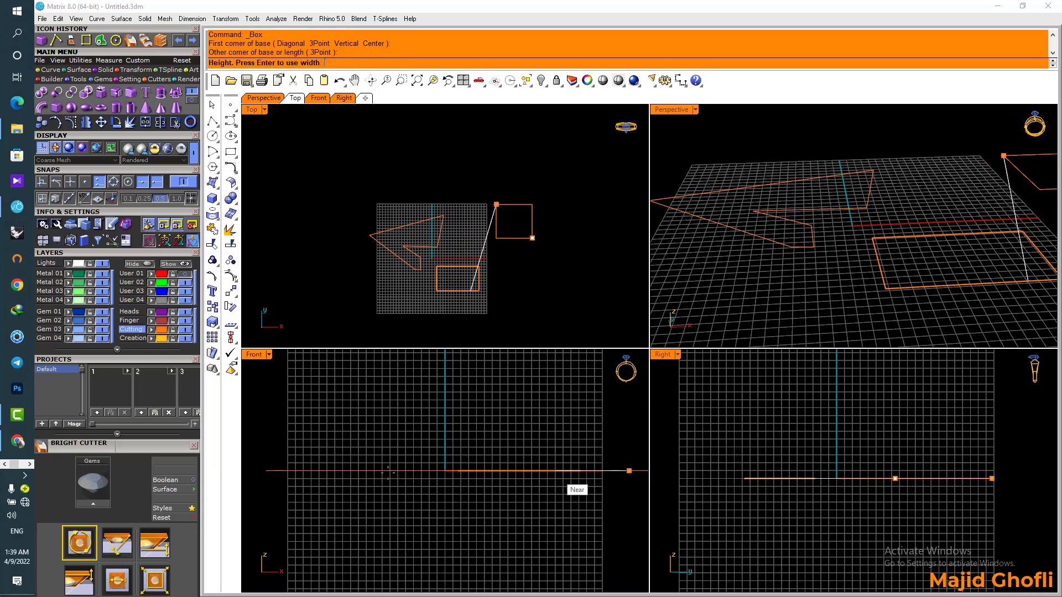
pyautogui.moveTo(554, 474); pyautogui.dragTo(336, 477, button='right')
pyautogui.click(504, 397)
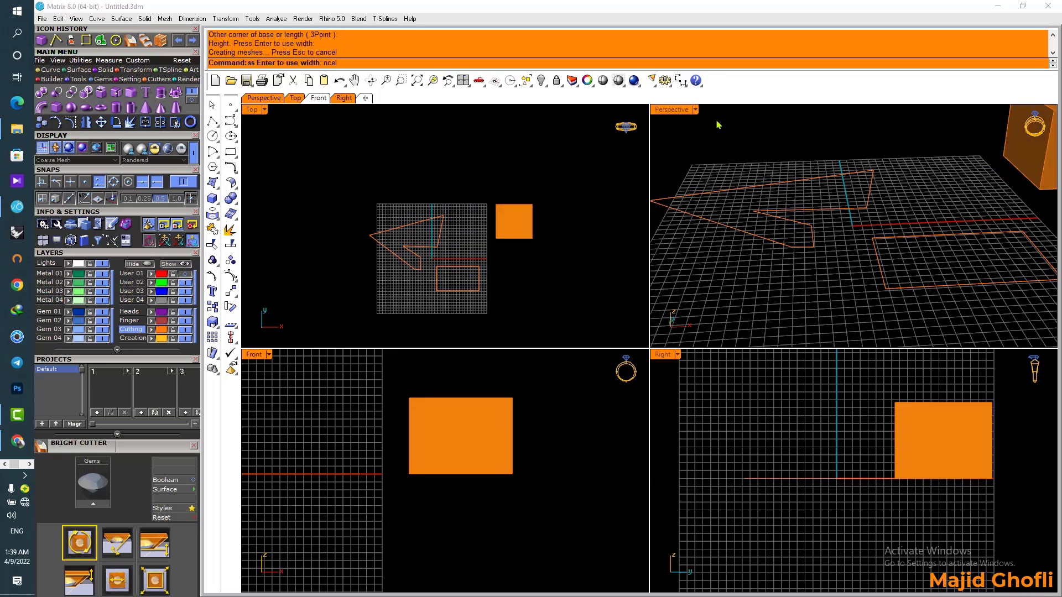
# Maximize the Perspective view and centre the box in it
pyautogui.doubleClick(683, 113)
pyautogui.scroll(-8, 802, 237)
pyautogui.moveTo(844, 249); pyautogui.dragTo(775, 292, button='right')
pyautogui.keyDown('shift'); pyautogui.moveTo(871, 322); pyautogui.dragTo(798, 239, button='right'); pyautogui.keyUp('shift')
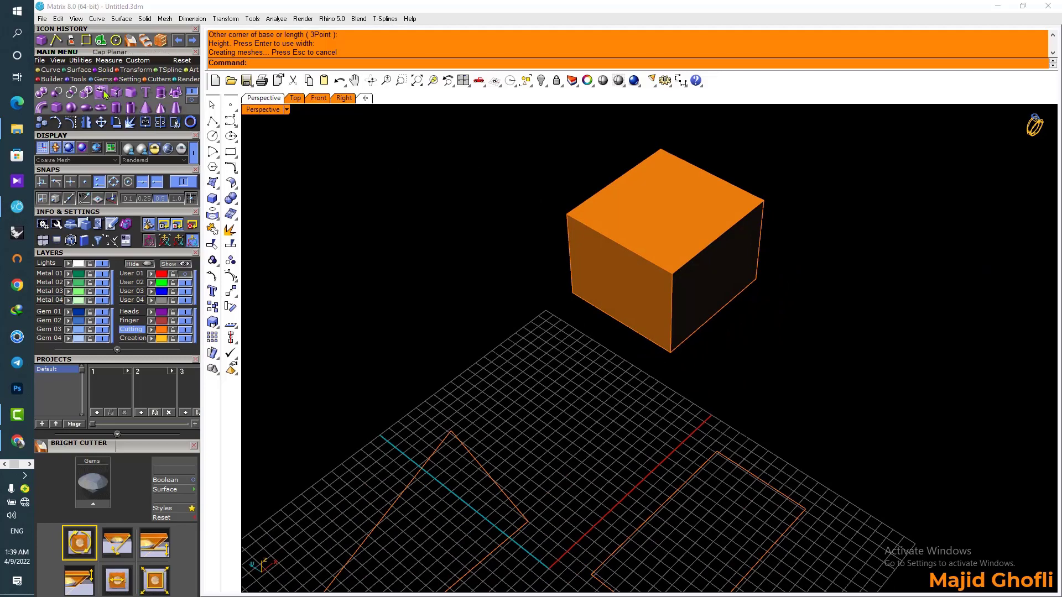
# Extract the box's top face and delete it, leaving the box open
pyautogui.click(653, 208)
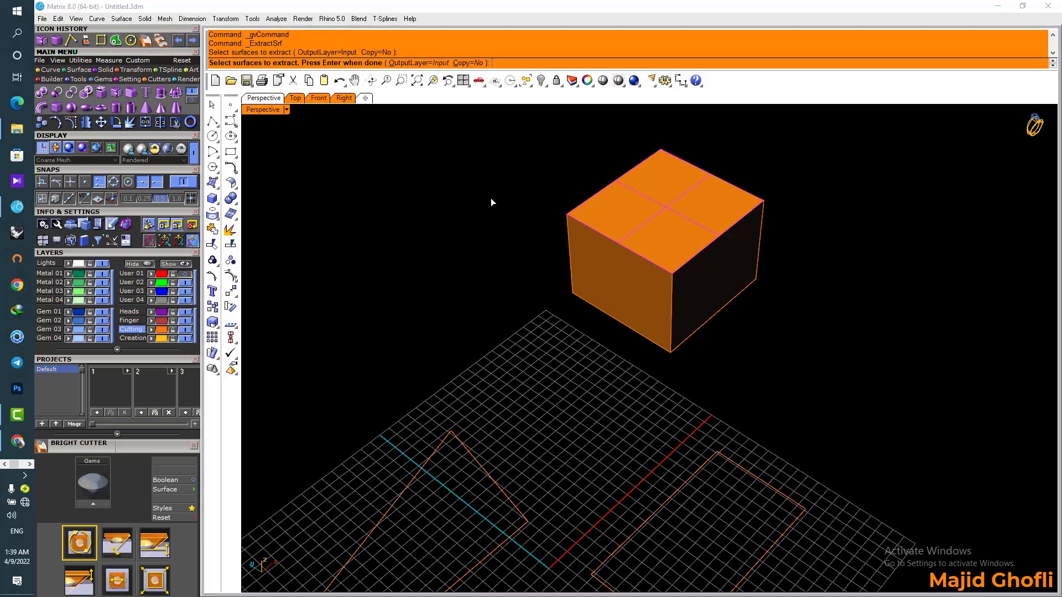
pyautogui.press('Return')
pyautogui.press('Delete')
pyautogui.moveTo(694, 290); pyautogui.dragTo(633, 280, button='right')
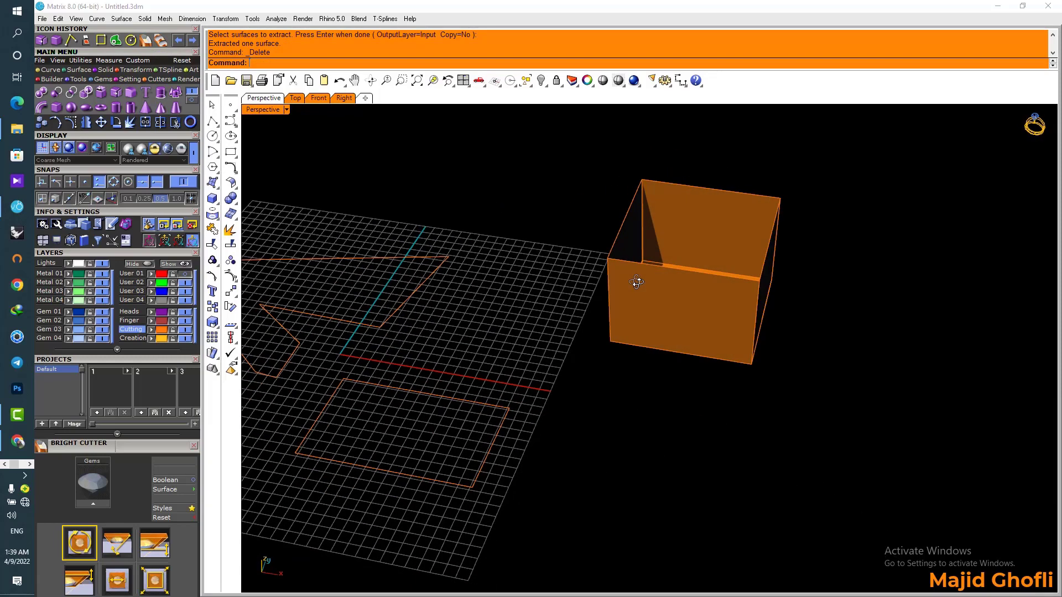
# Duplicate the four edges around the box's open top as curves
pyautogui.click(50, 70)
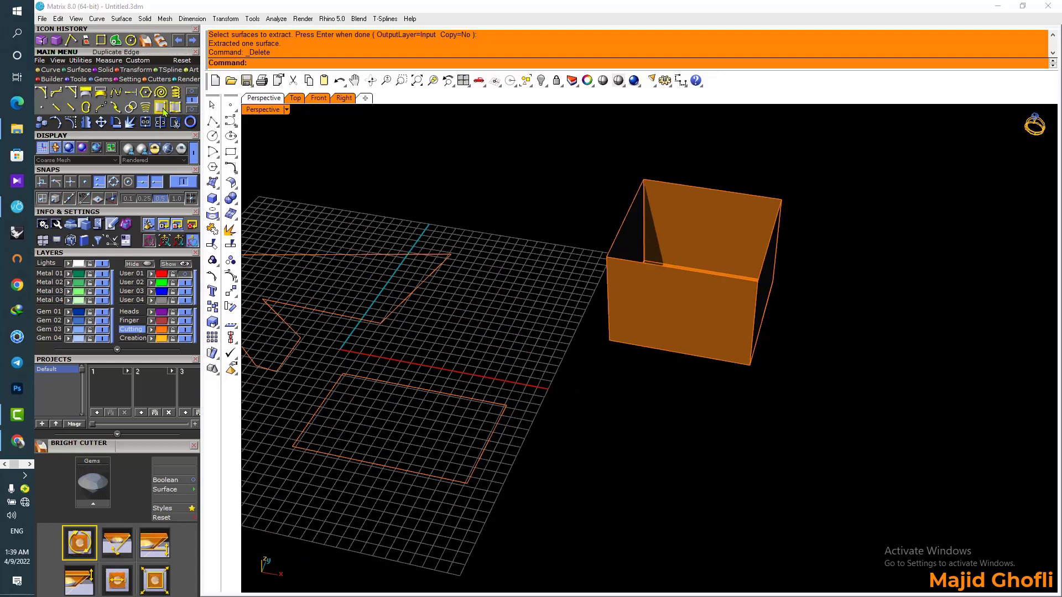
pyautogui.click(163, 110)
pyautogui.moveTo(729, 224); pyautogui.dragTo(789, 158, button='right')
pyautogui.moveTo(570, 151); pyautogui.dragTo(852, 233)
pyautogui.moveTo(846, 231); pyautogui.dragTo(675, 219, button='right')
pyautogui.rightClick(675, 148)
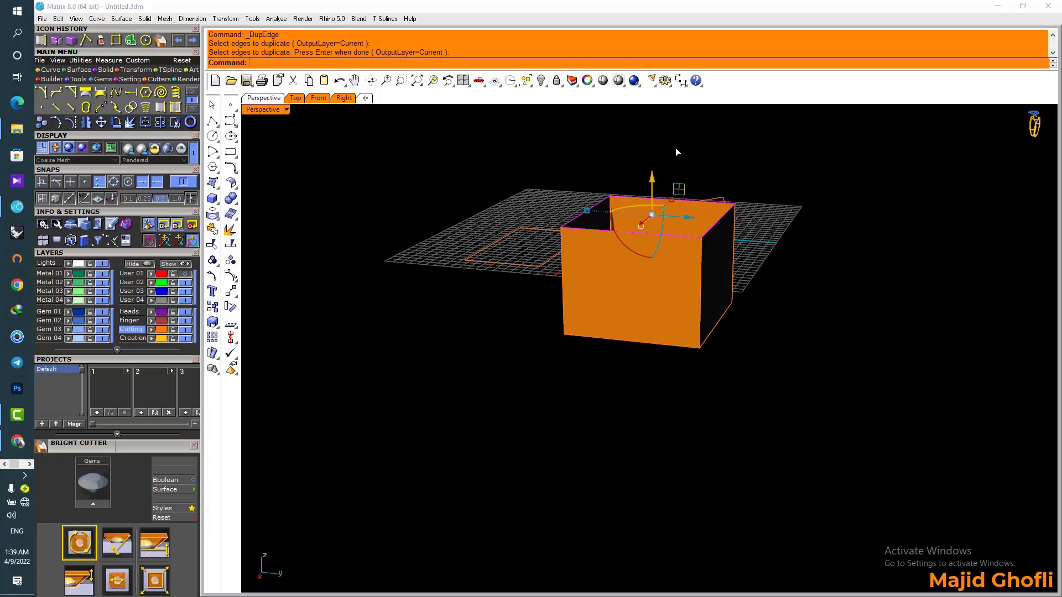
pyautogui.moveTo(676, 147); pyautogui.dragTo(758, 182, button='right')
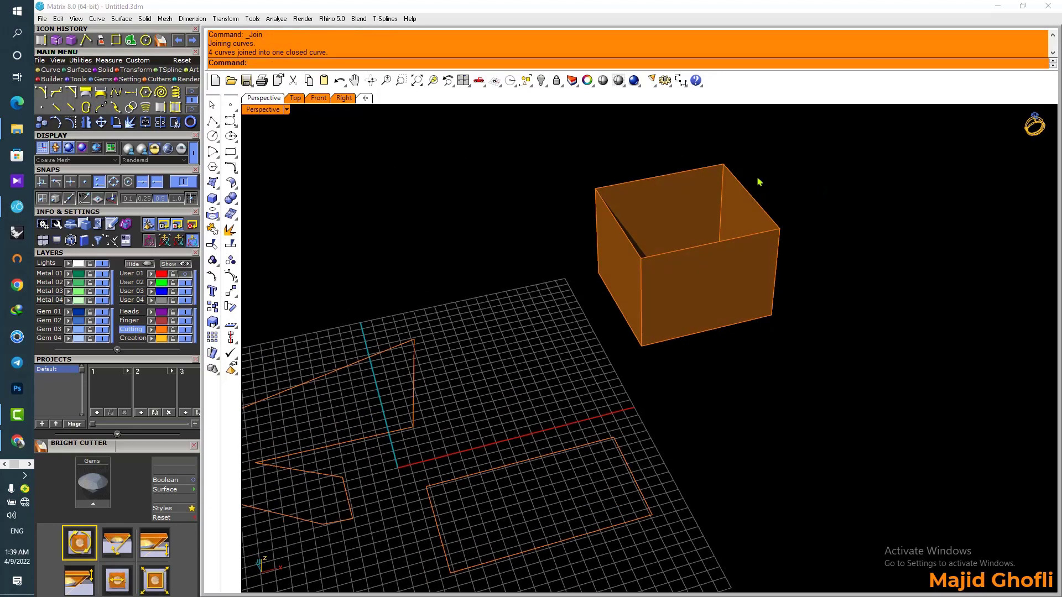
# Build a planar surface from the box's joined rim curve, closing the top, then inspect it from above
pyautogui.scroll(3, 691, 173)
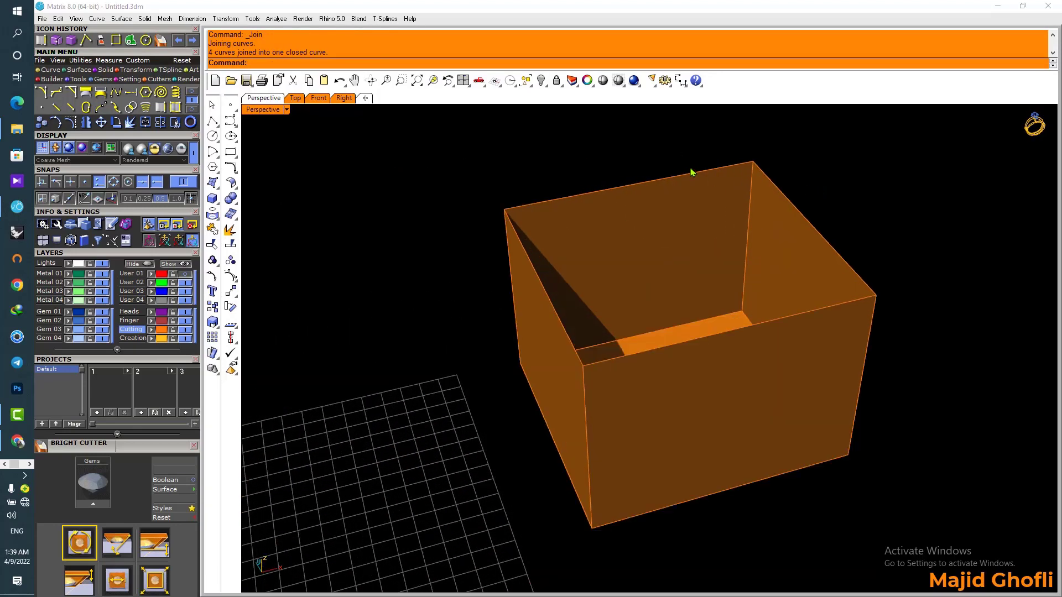
pyautogui.click(666, 187)
pyautogui.click(705, 199)
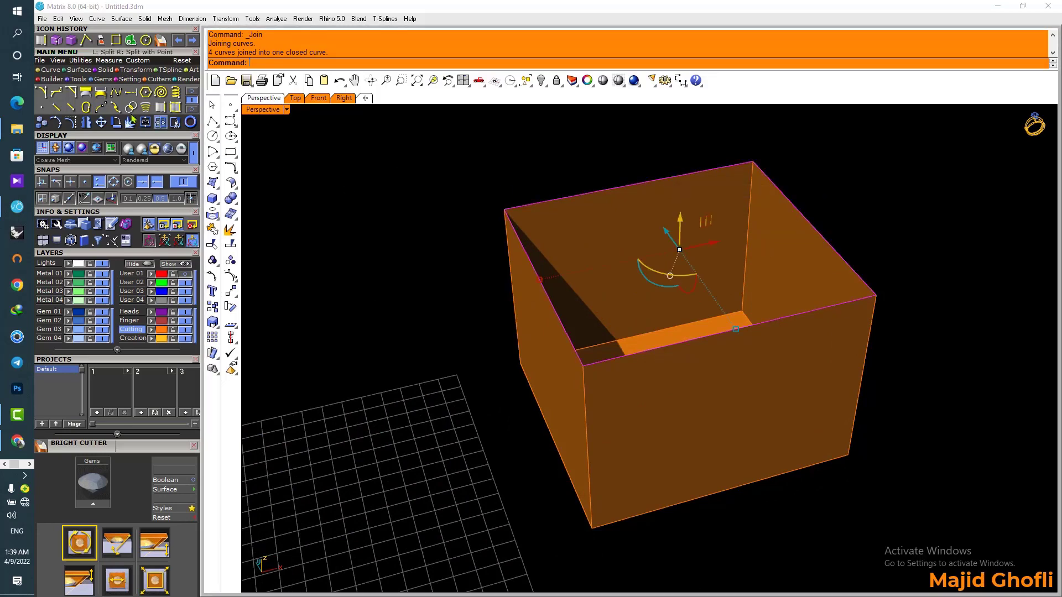
pyautogui.click(129, 43)
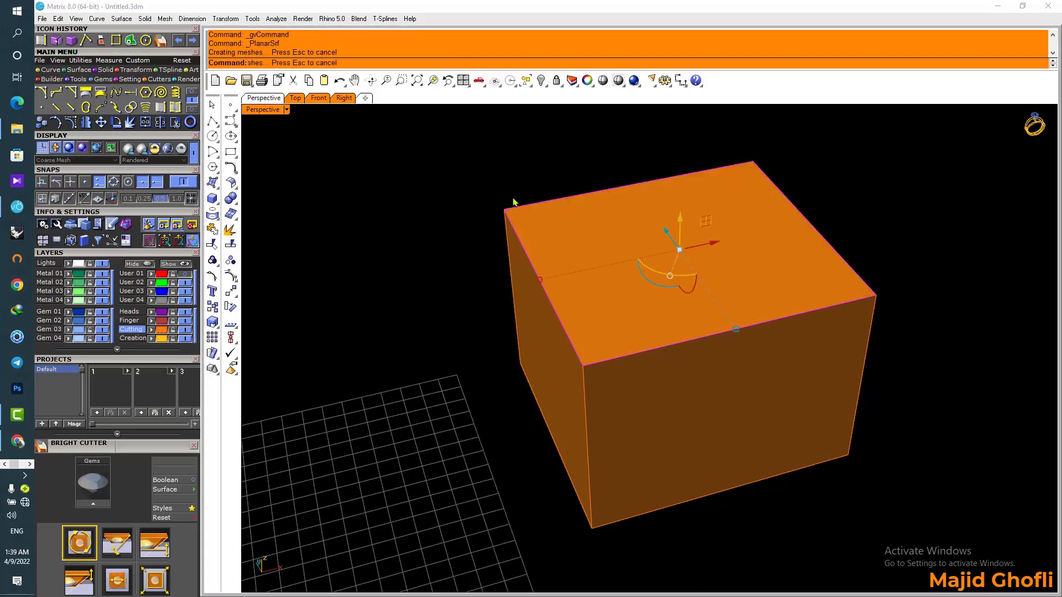
pyautogui.press('Escape')
pyautogui.moveTo(496, 178); pyautogui.dragTo(616, 302, button='right')
pyautogui.moveTo(647, 254); pyautogui.dragTo(682, 287, button='right')
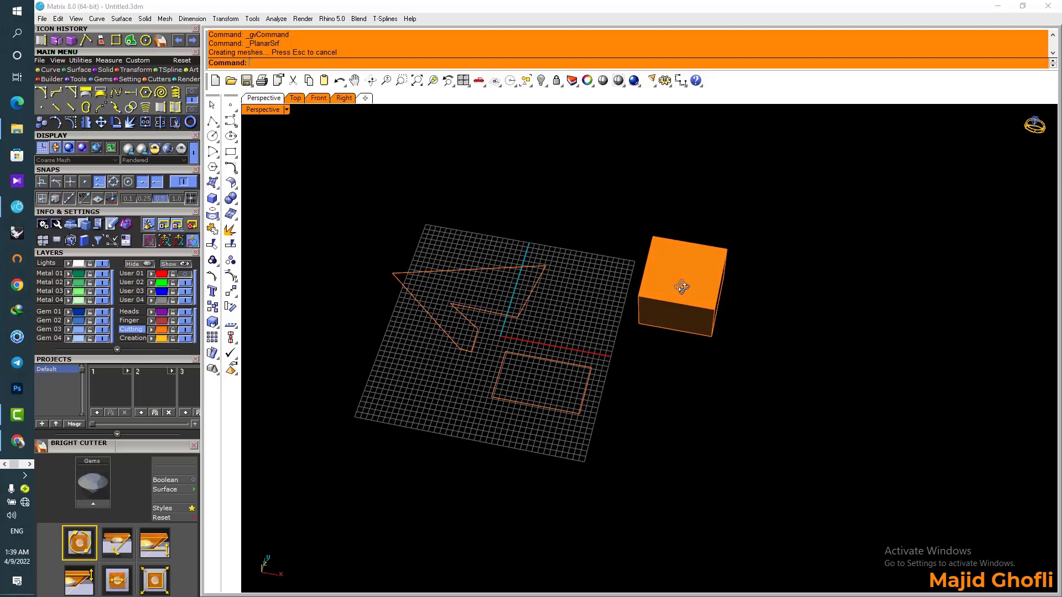
pyautogui.moveTo(668, 287); pyautogui.dragTo(690, 295, button='right')
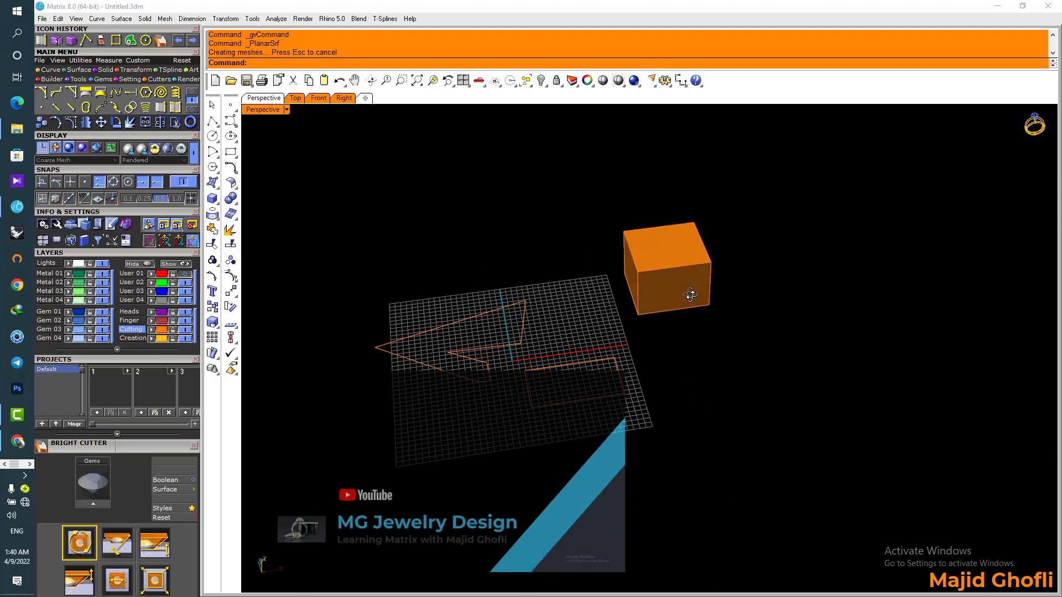
pyautogui.moveTo(690, 296); pyautogui.dragTo(718, 326, button='right')
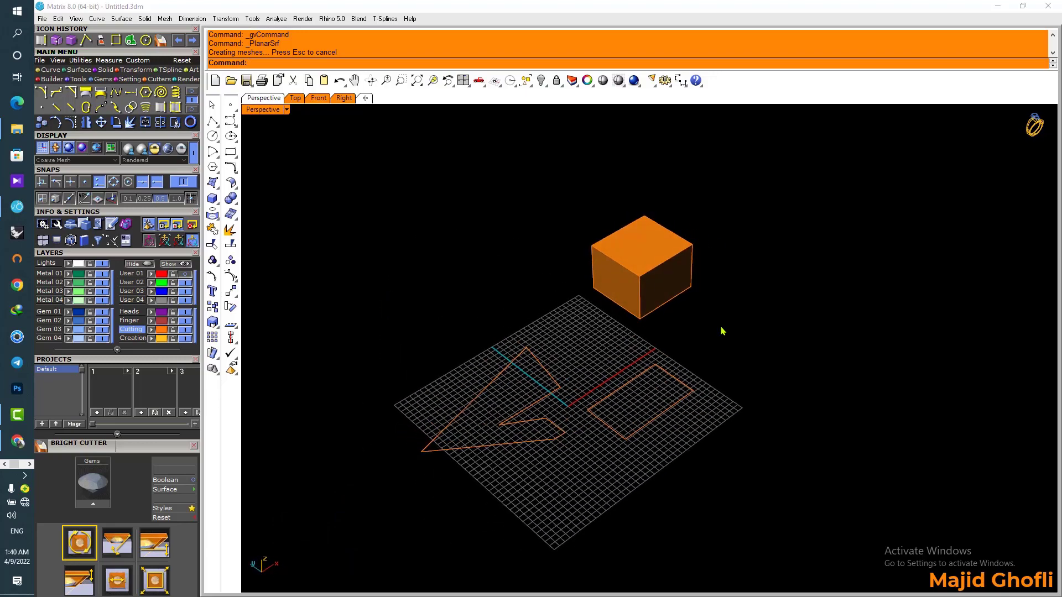